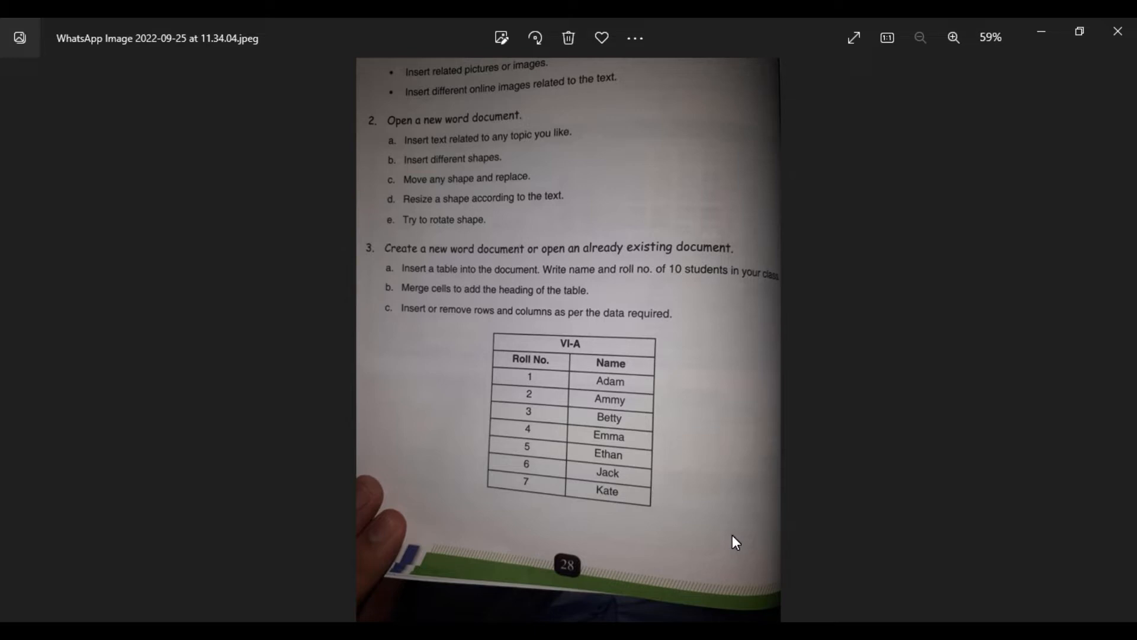
# Switch to Word and create a new blank document
pyautogui.click(708, 632)
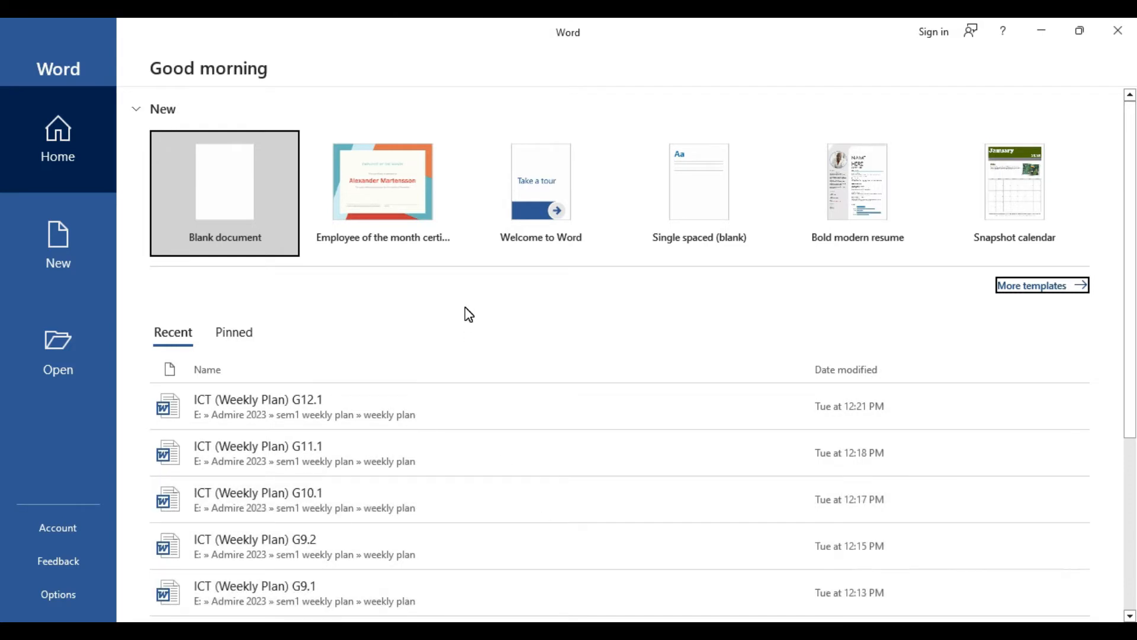
pyautogui.click(218, 187)
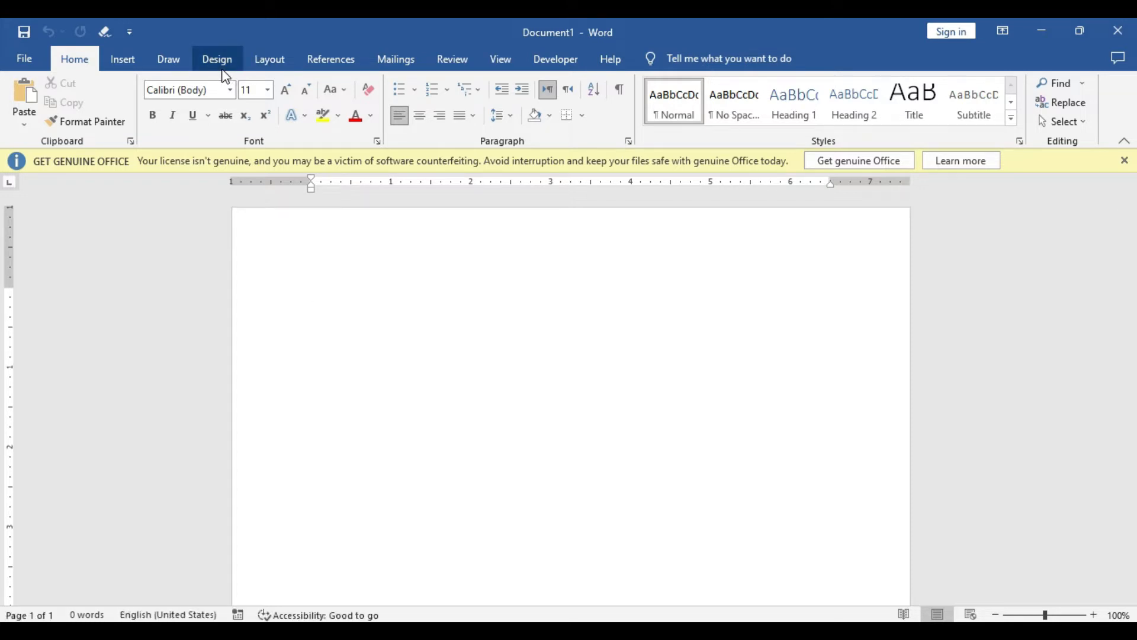
# Insert a table with 2 columns and 8 rows at the start of the document
pyautogui.click(131, 66)
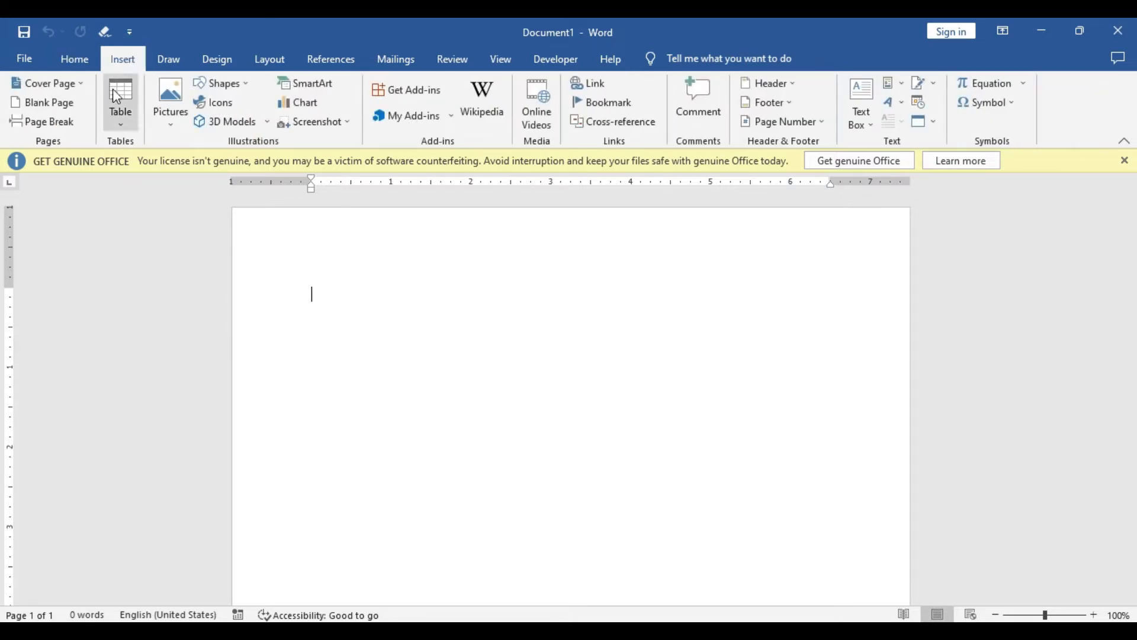
pyautogui.click(131, 130)
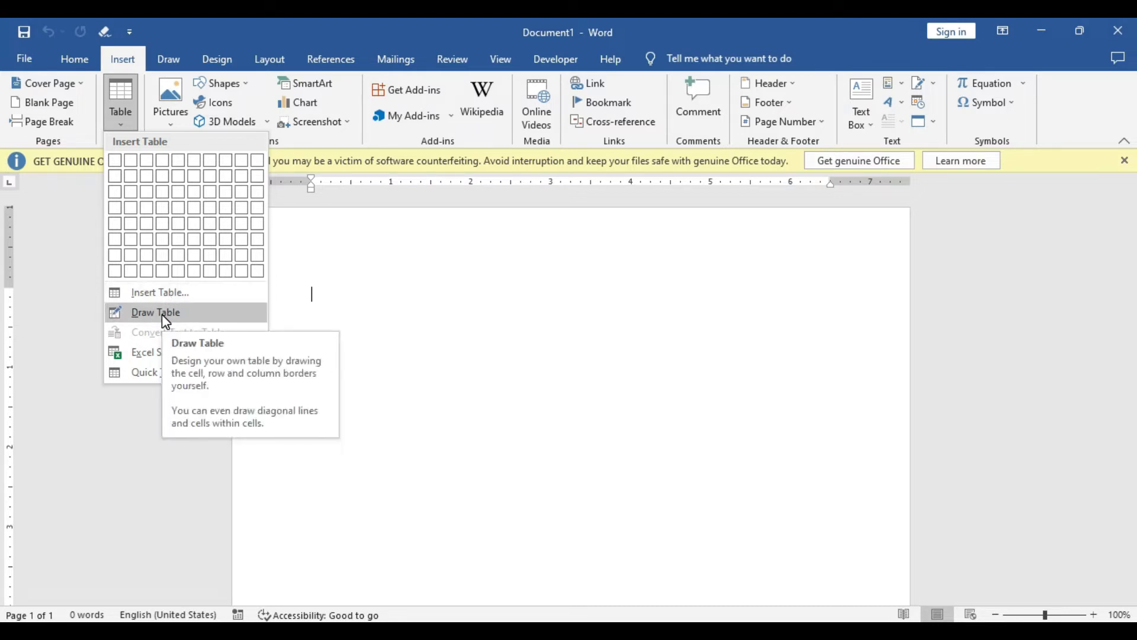
pyautogui.click(140, 373)
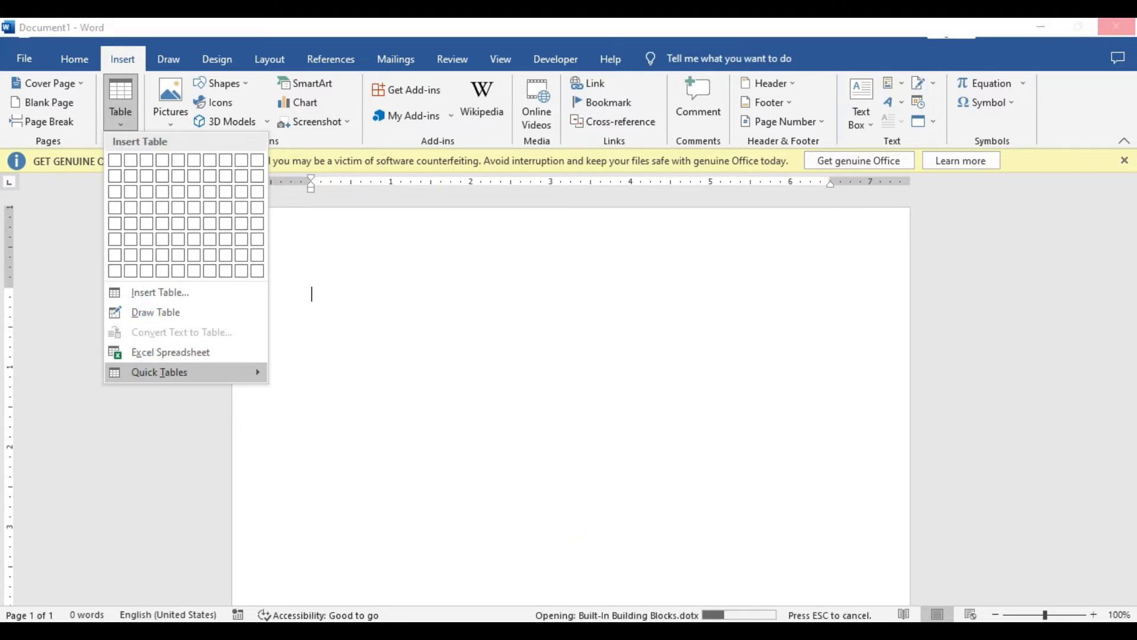
pyautogui.hotkey('alt', 'Tab')
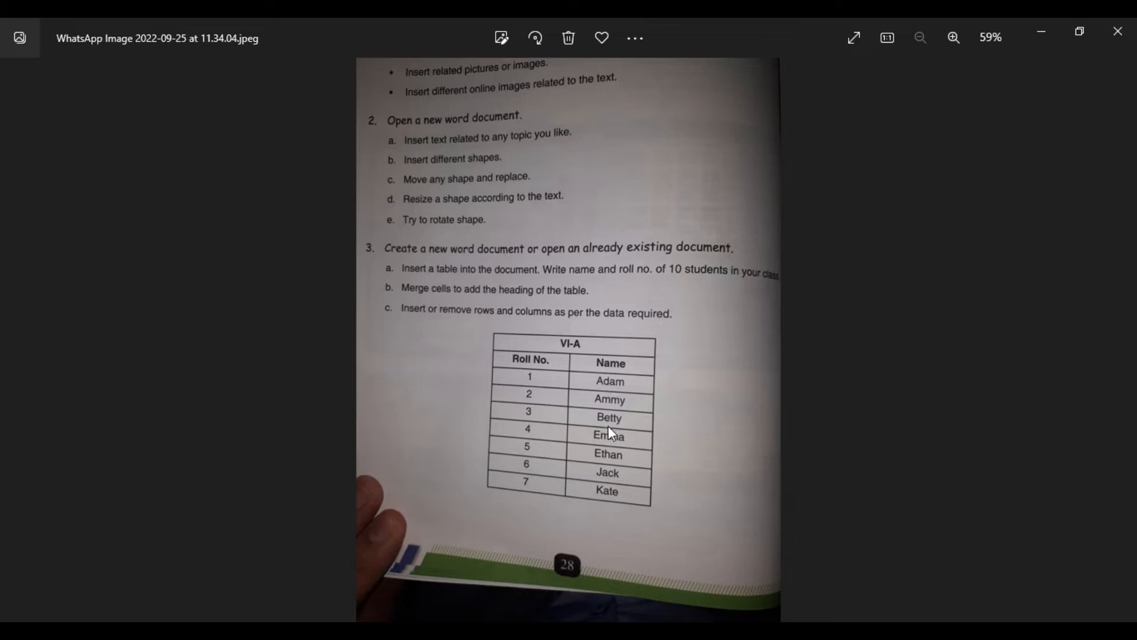
pyautogui.hotkey('alt', 'Tab')
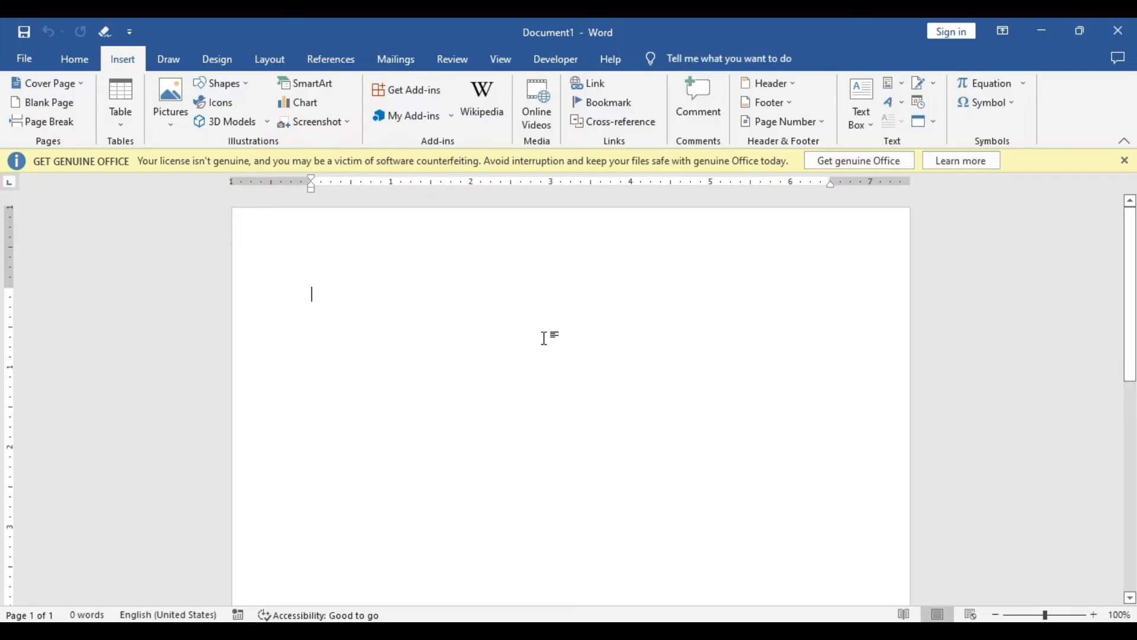
pyautogui.click(120, 126)
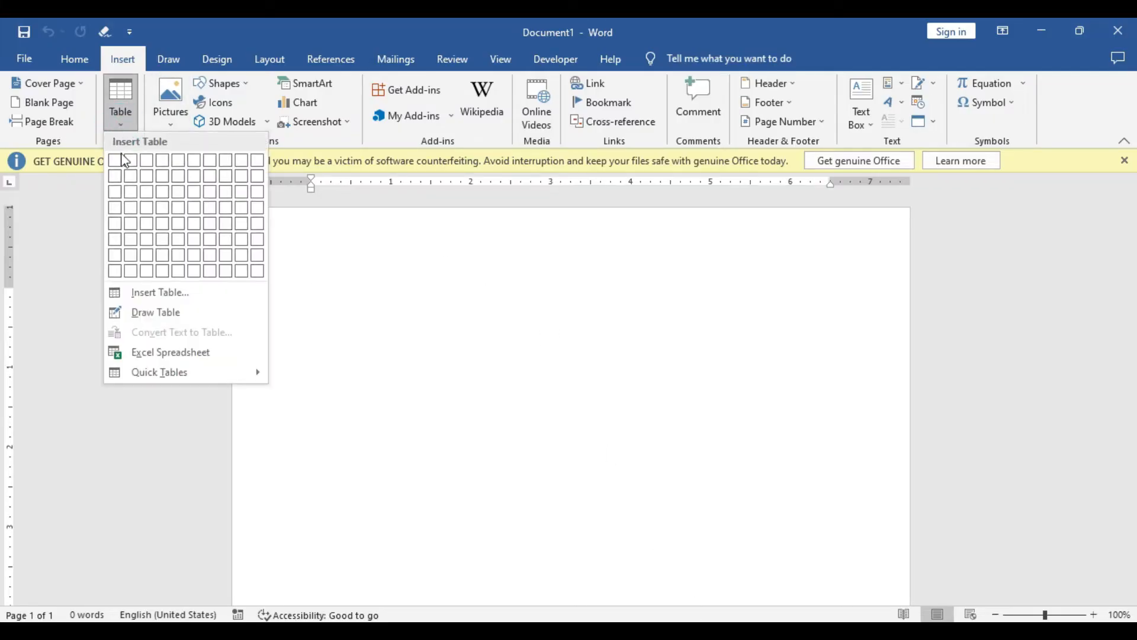
pyautogui.click(132, 271)
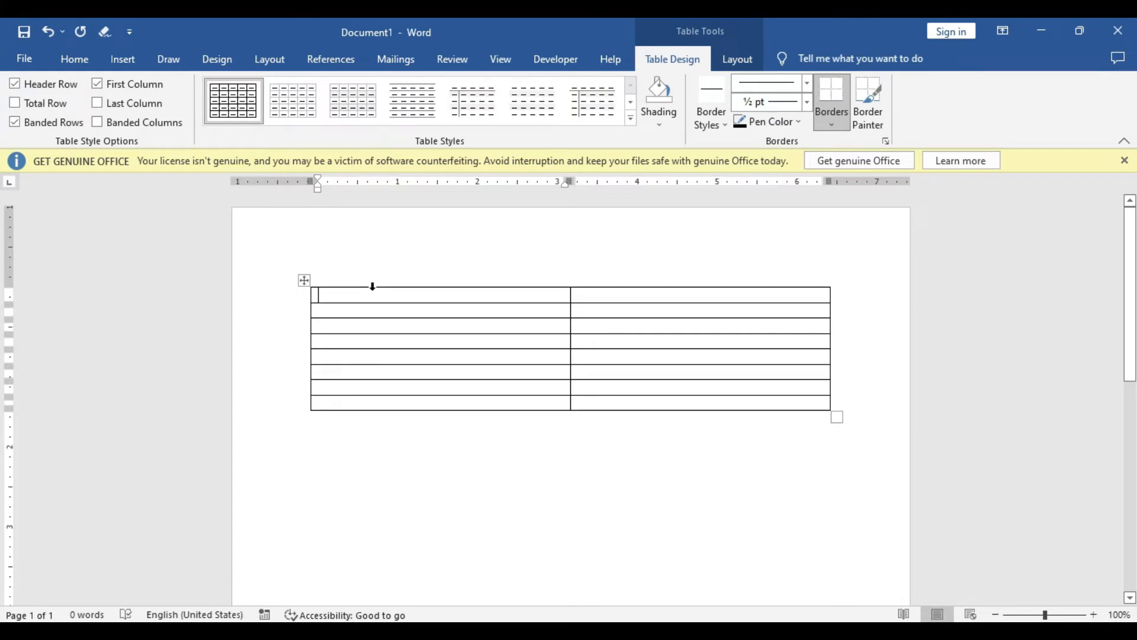
# Enter the column headings "Roll No." and "Name" in the table's first row
pyautogui.write('Roll')
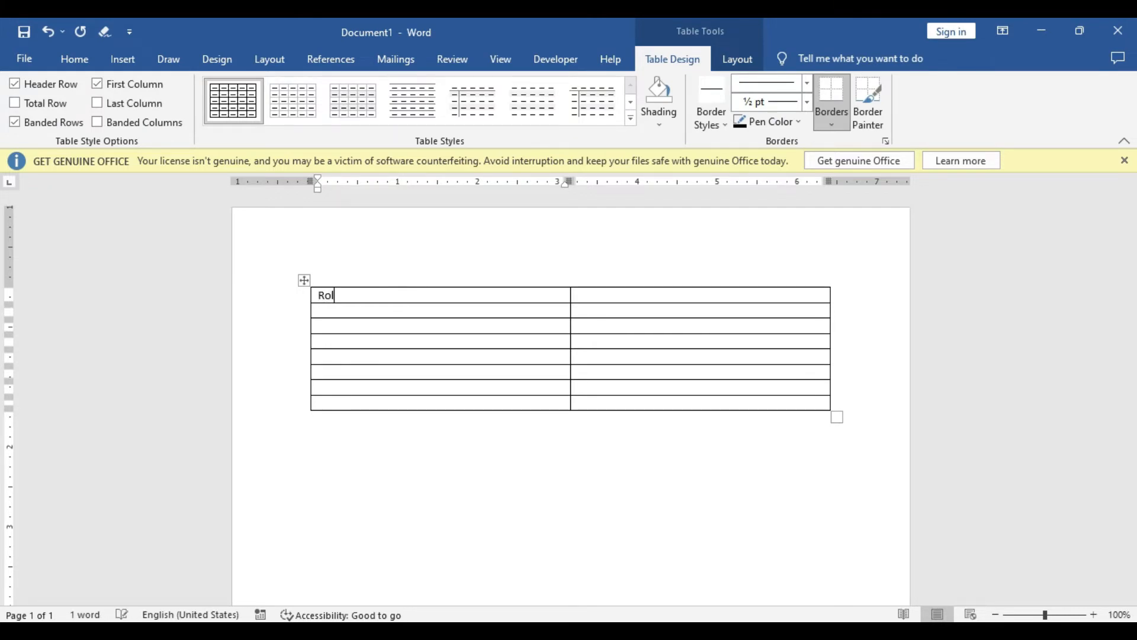
pyautogui.write(' No,')
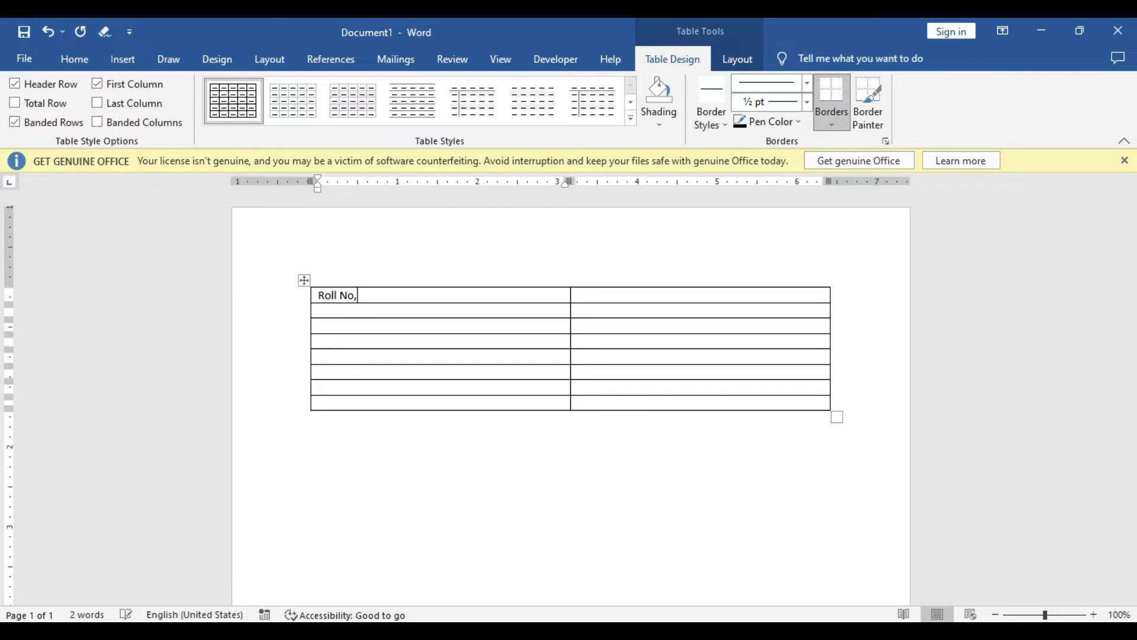
pyautogui.press('BackSpace')
pyautogui.write('.')
pyautogui.click(717, 631)
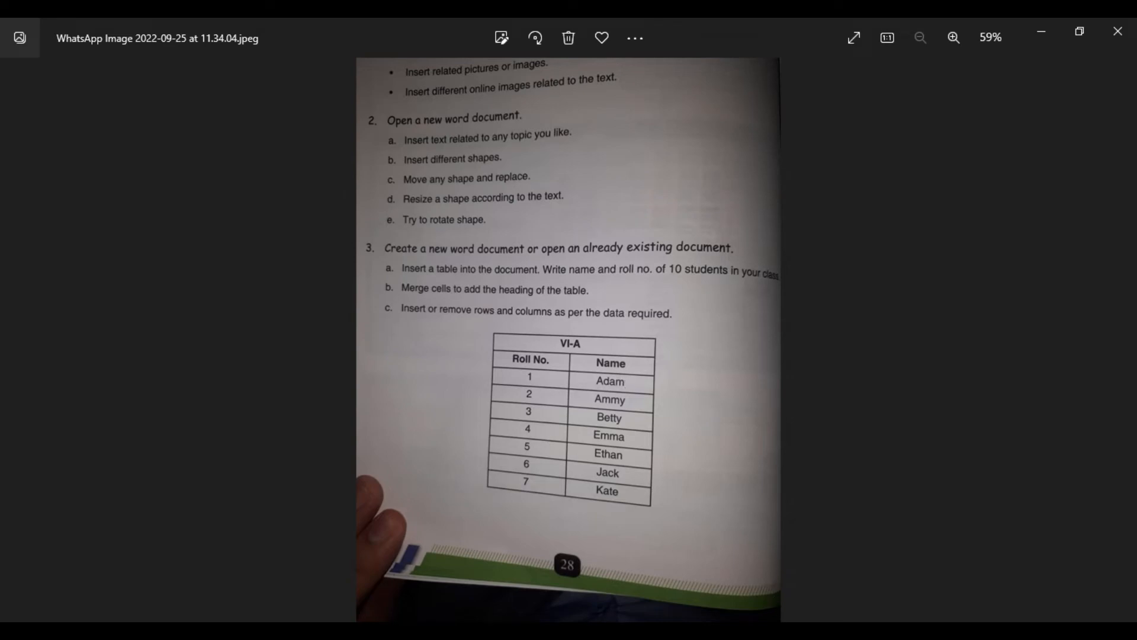
pyautogui.hotkey('alt', 'Tab')
pyautogui.click(588, 293)
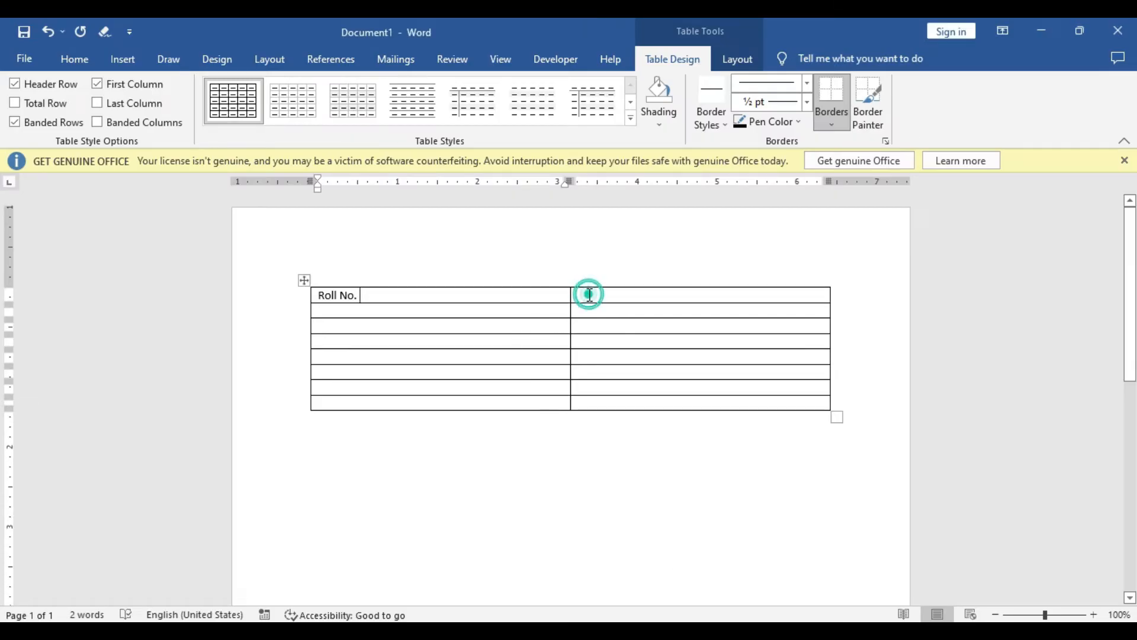
pyautogui.write('N')
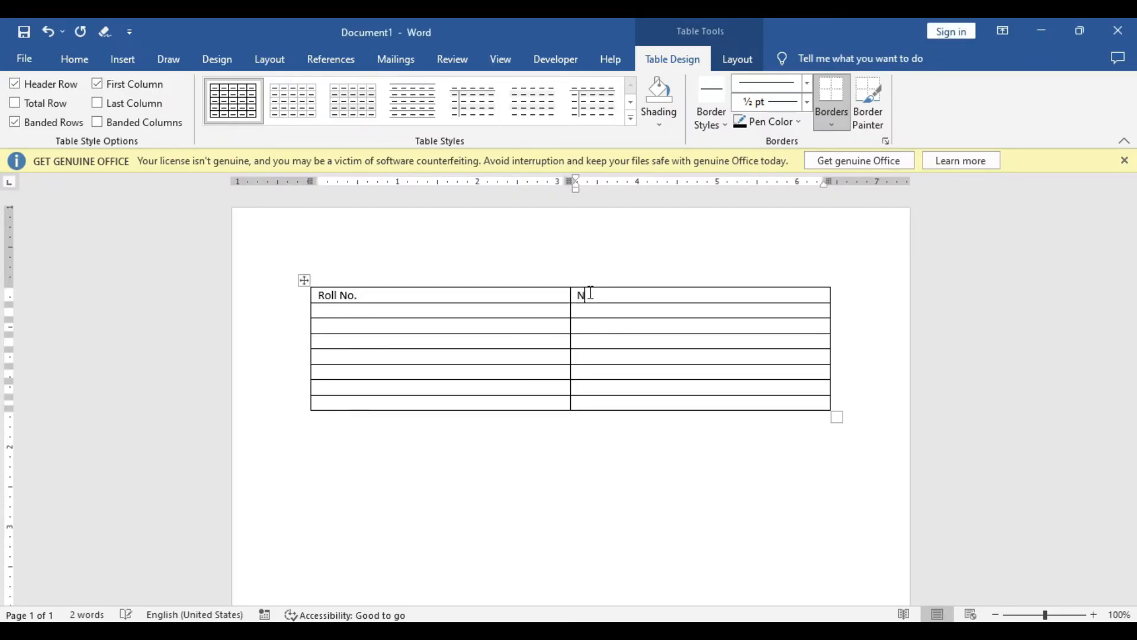
pyautogui.write('ame')
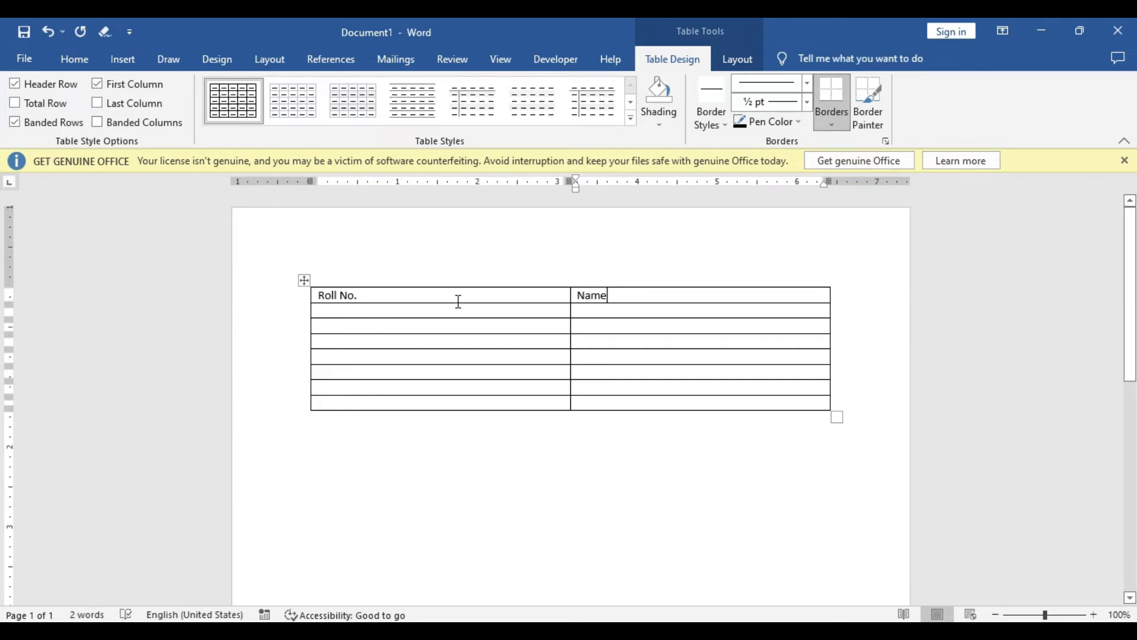
# Number the rows 1 to 7 in the Roll No. column
pyautogui.click(346, 305)
pyautogui.write('1')
pyautogui.press('Down')
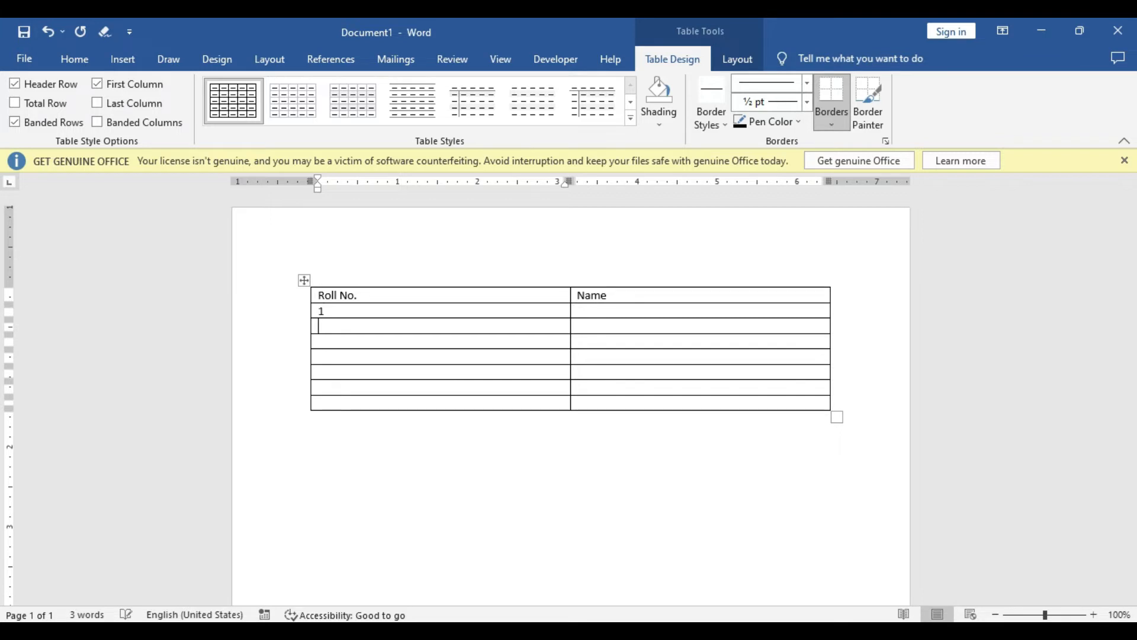
pyautogui.write('2')
pyautogui.press('Down')
pyautogui.write('3')
pyautogui.press('Down')
pyautogui.write('4')
pyautogui.press('Down')
pyautogui.write('5')
pyautogui.press('Down')
pyautogui.write('6')
pyautogui.press('Down')
pyautogui.write('7')
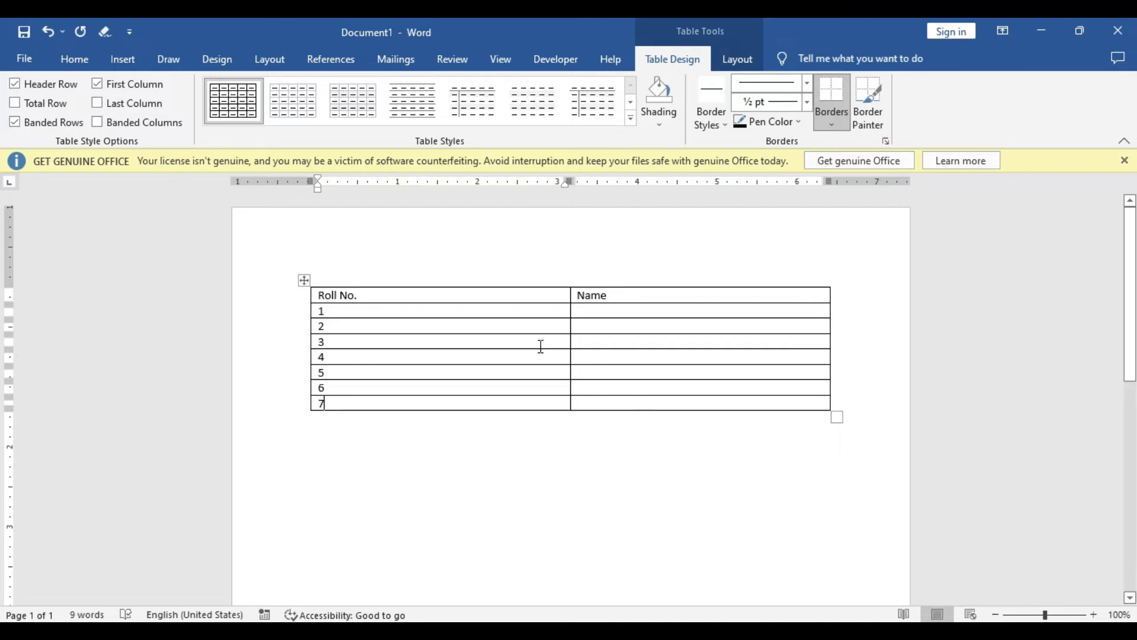
# Fill in a student's name for each of roll numbers 1 to 7 in the Name column
pyautogui.click(596, 309)
pyautogui.write('ALI')
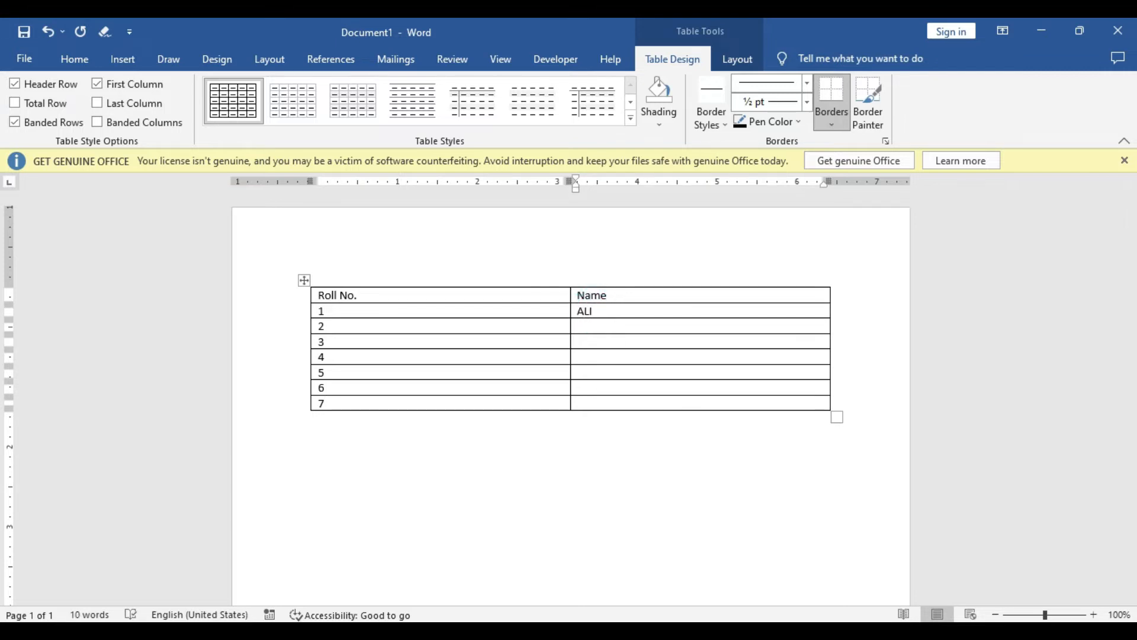
pyautogui.write('IBRAHIM')
pyautogui.press('Down')
pyautogui.write('DAUD')
pyautogui.press('Down')
pyautogui.write('FIRC')
pyautogui.write('Z')
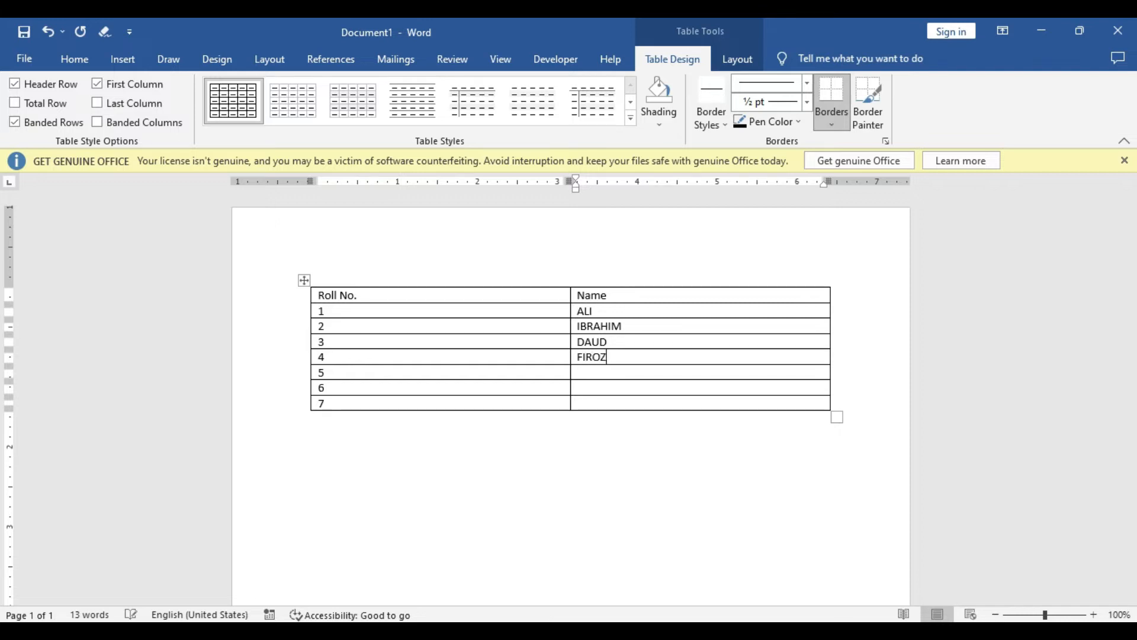
pyautogui.press('Down')
pyautogui.write('UVAIS')
pyautogui.write('MOHAM')
pyautogui.write('M')
pyautogui.write('ED')
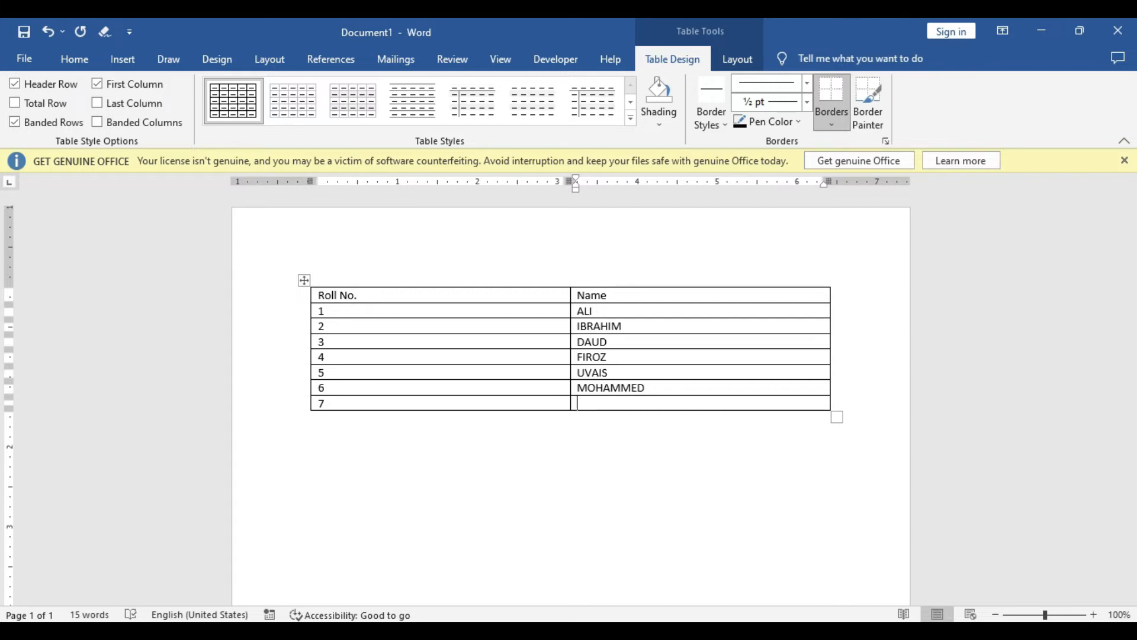
pyautogui.write('YOUSEF')
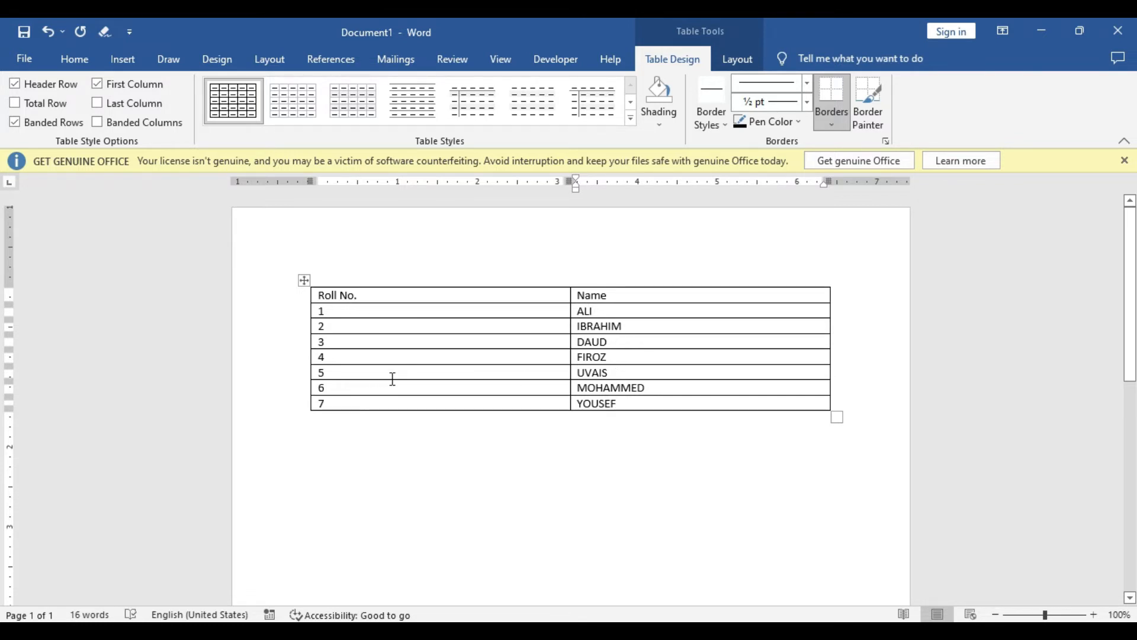
# Insert three empty rows at the end of the table, below roll number 7
pyautogui.click(358, 401)
pyautogui.rightClick(348, 406)
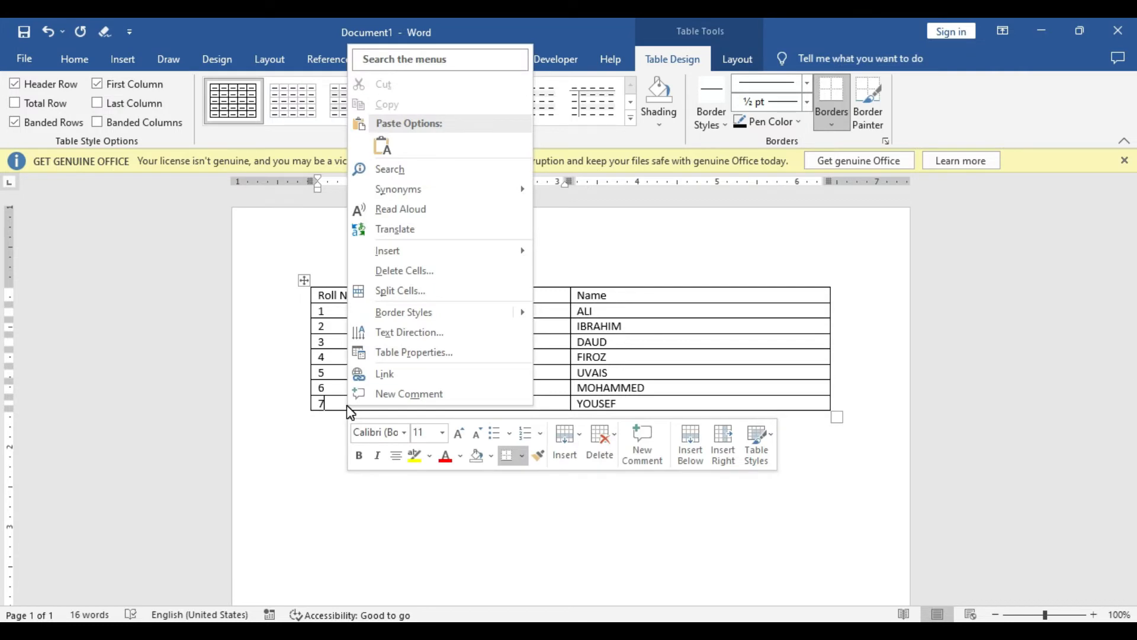
pyautogui.moveTo(421, 250)
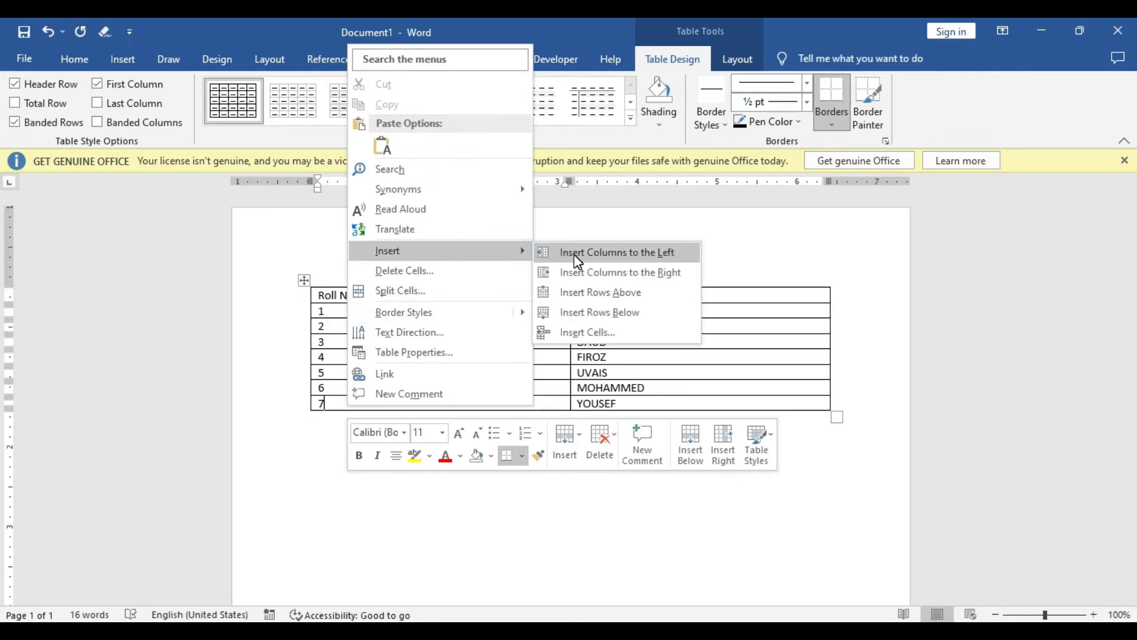
pyautogui.click(591, 319)
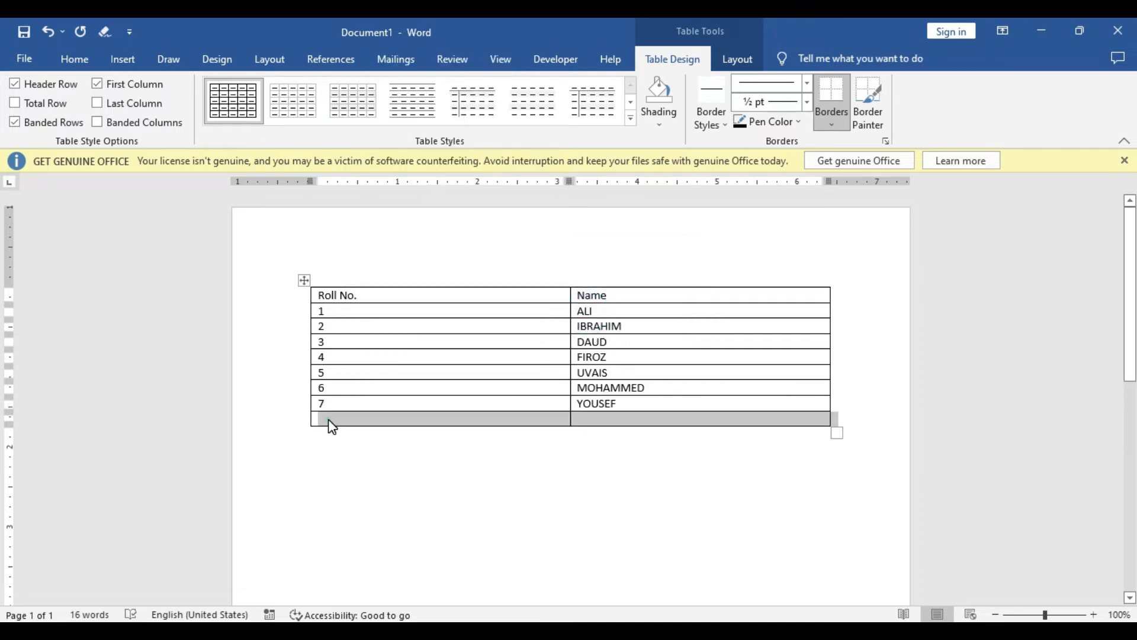
pyautogui.click(330, 418)
pyautogui.rightClick(334, 417)
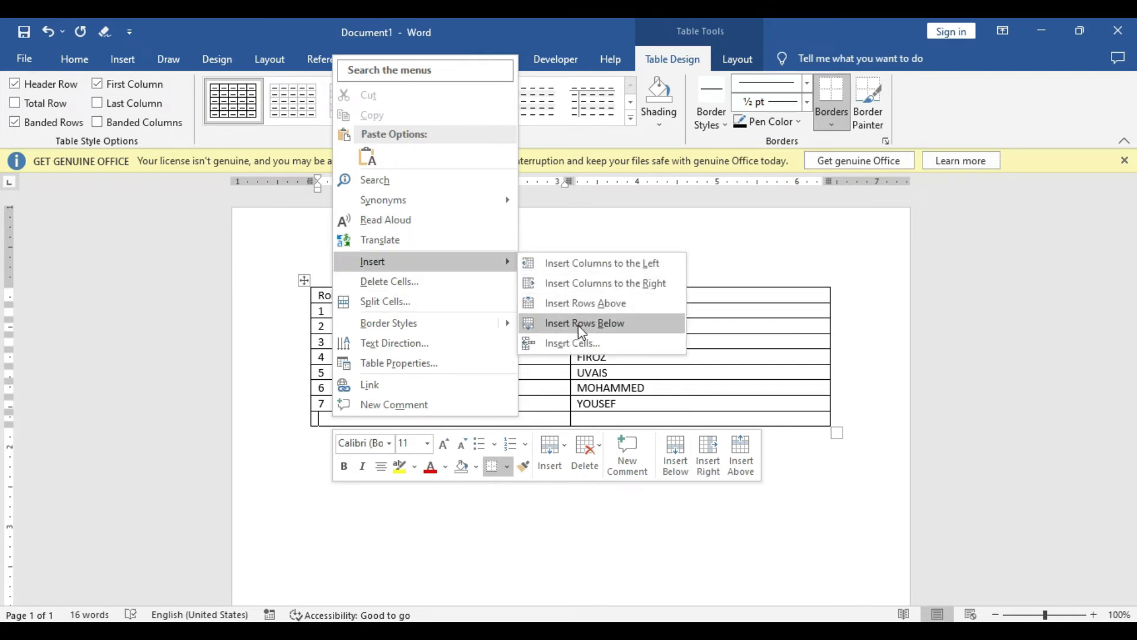
pyautogui.click(580, 323)
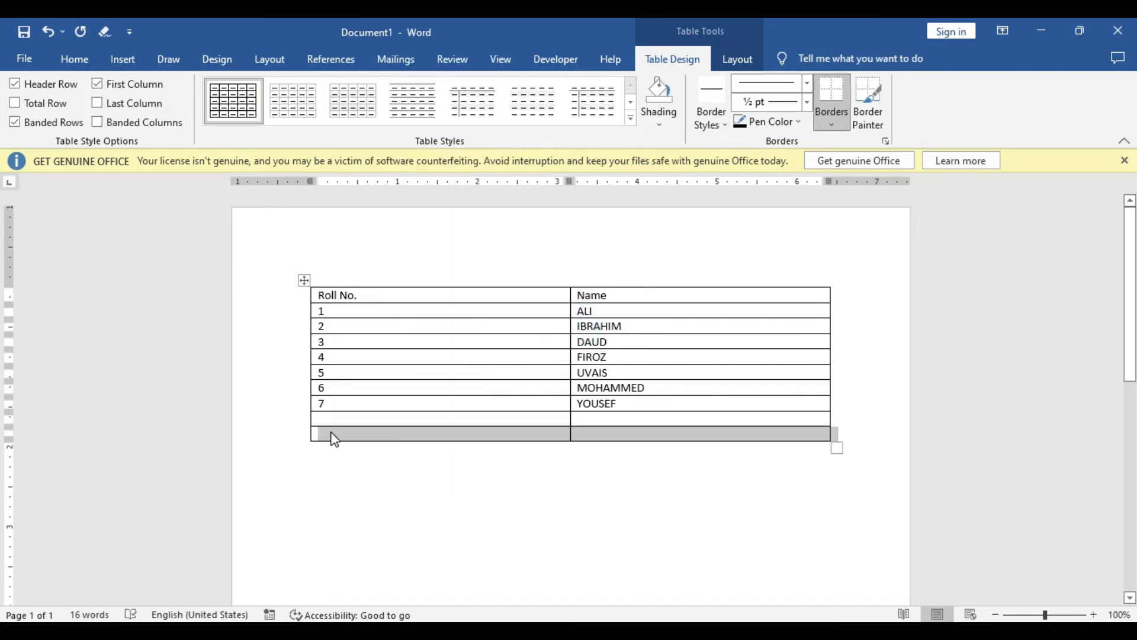
pyautogui.rightClick(331, 437)
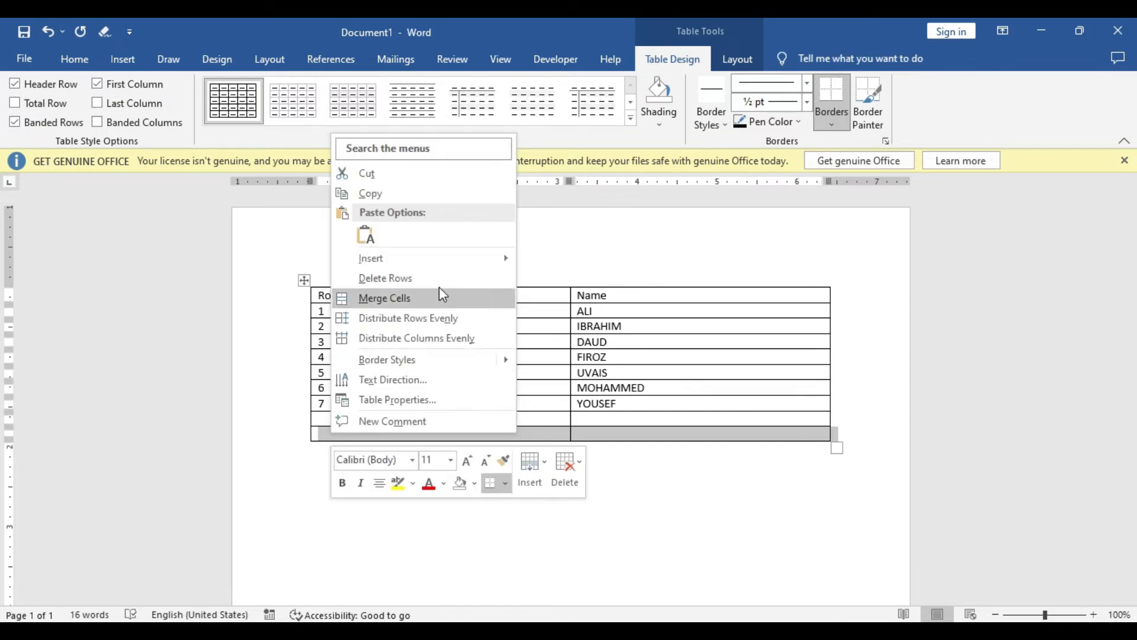
pyautogui.moveTo(447, 264)
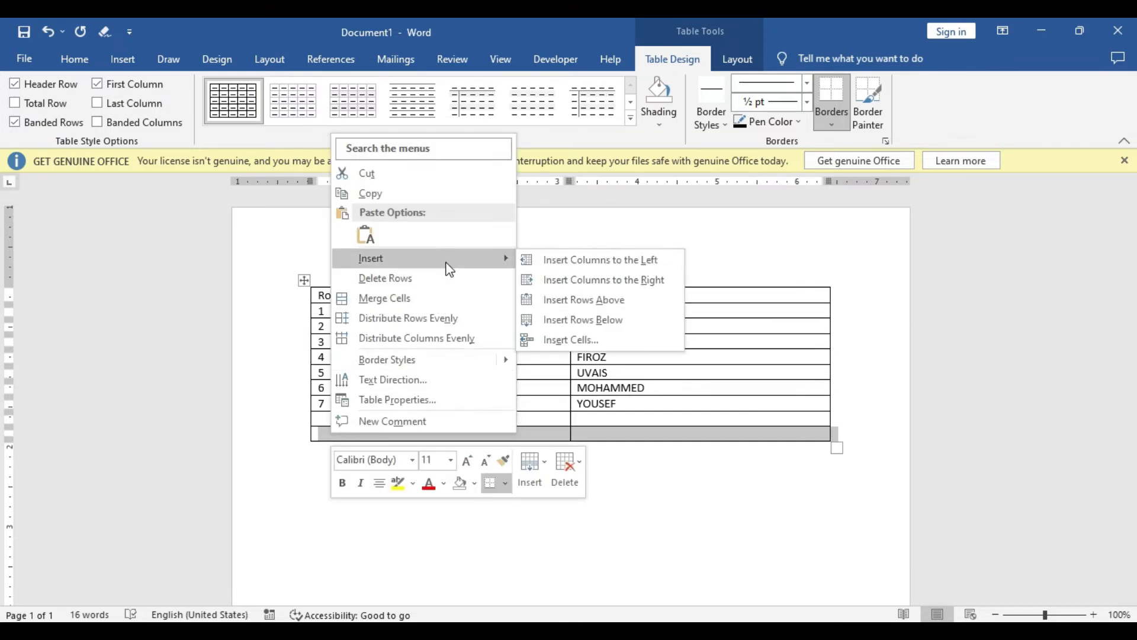
pyautogui.click(580, 323)
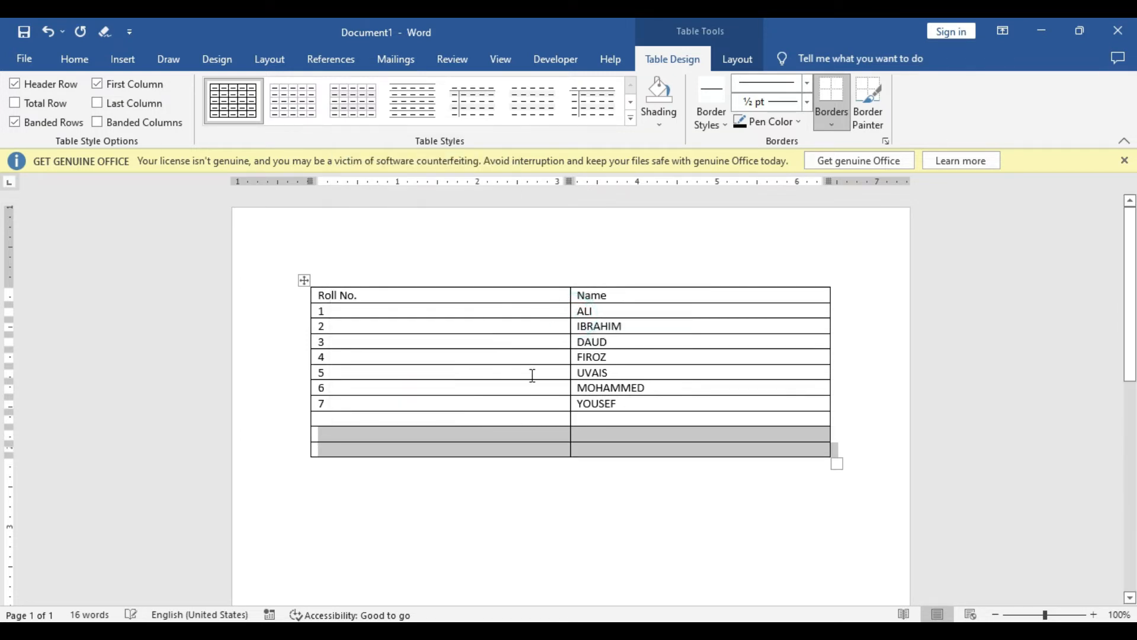
# Enter roll numbers 8, 9 and 10 in the three empty rows
pyautogui.click(335, 418)
pyautogui.write('8')
pyautogui.press('Down')
pyautogui.write('9')
pyautogui.press('Down')
pyautogui.write('10')
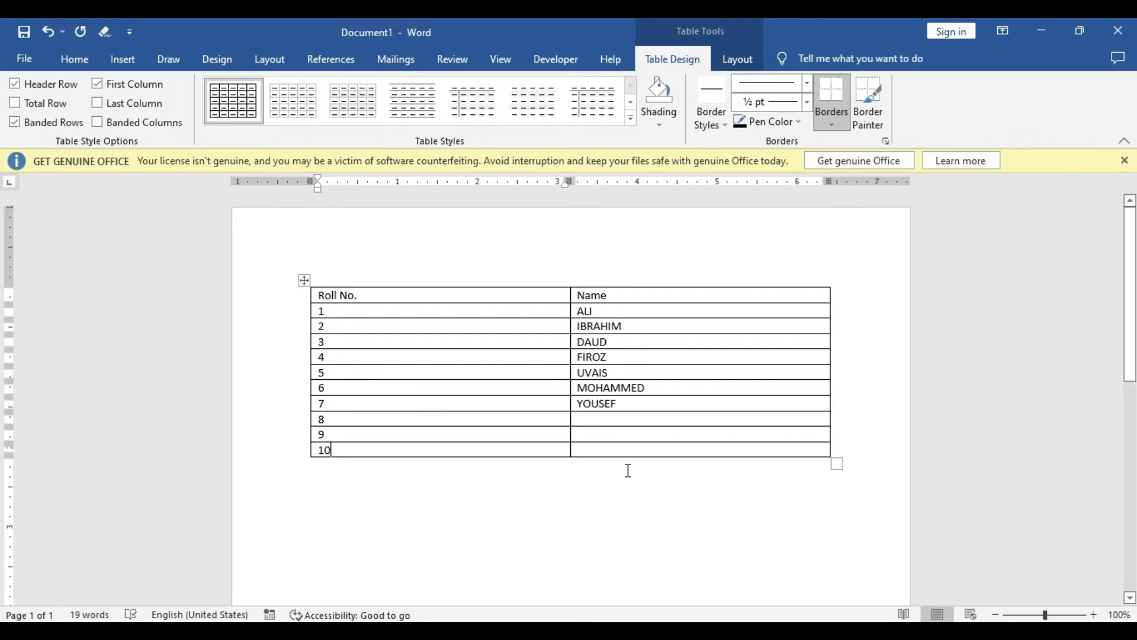
# Enter the placeholder names A, B and C for roll numbers 8, 9 and 10
pyautogui.click(596, 416)
pyautogui.write('A')
pyautogui.press('Down')
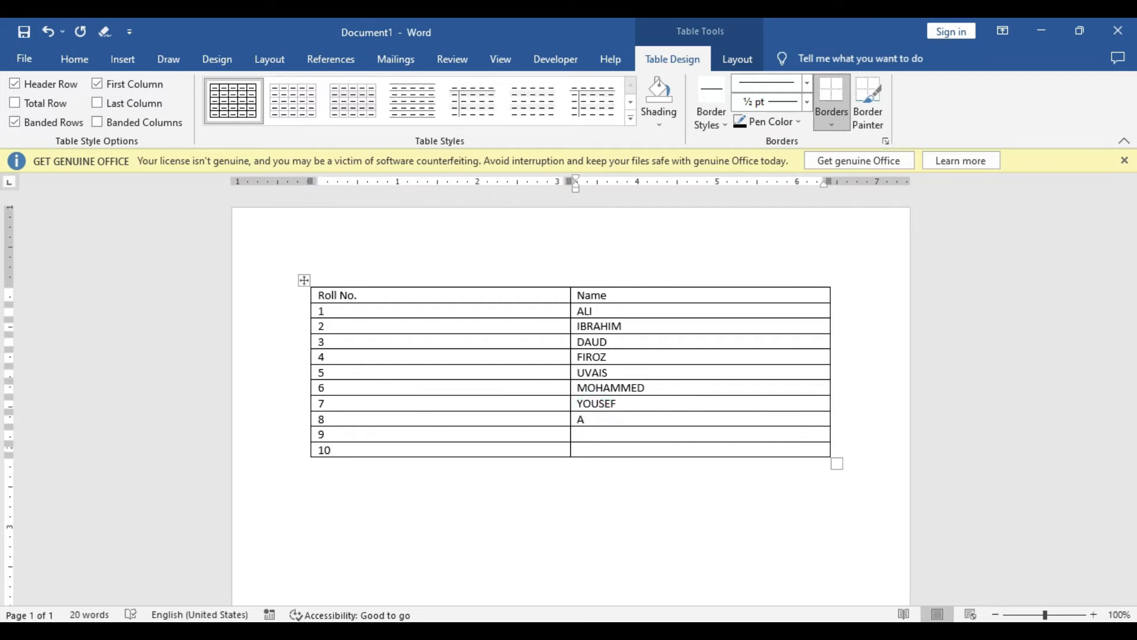
pyautogui.write('B')
pyautogui.press('Down')
pyautogui.write('C')
pyautogui.click(570, 495)
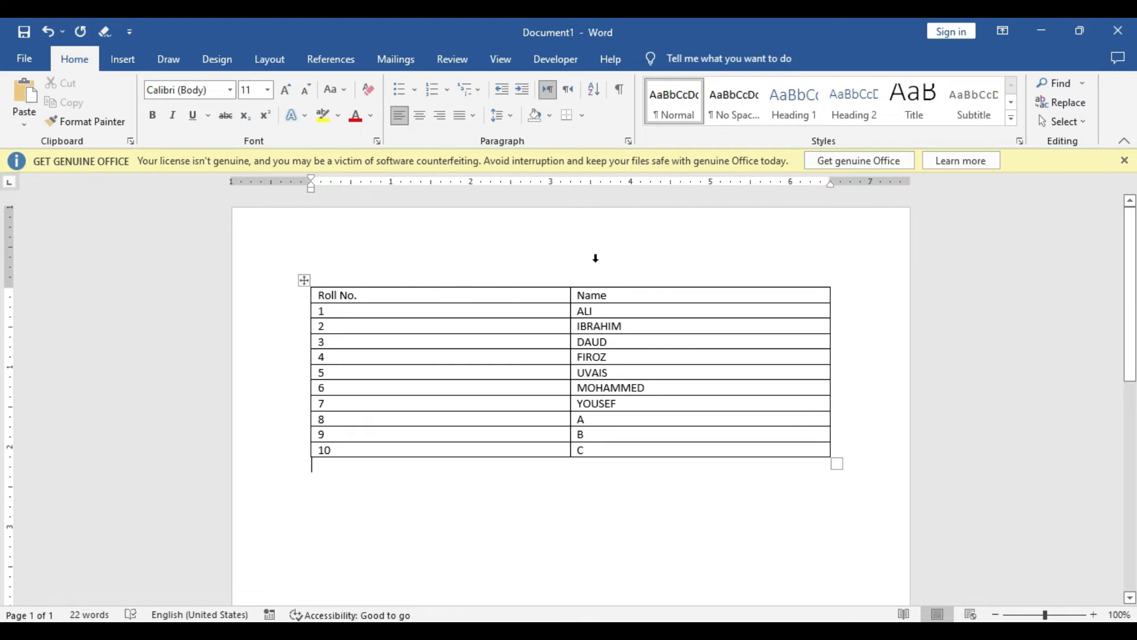
# Insert an empty row above the Roll No. and Name heading row
pyautogui.click(363, 295)
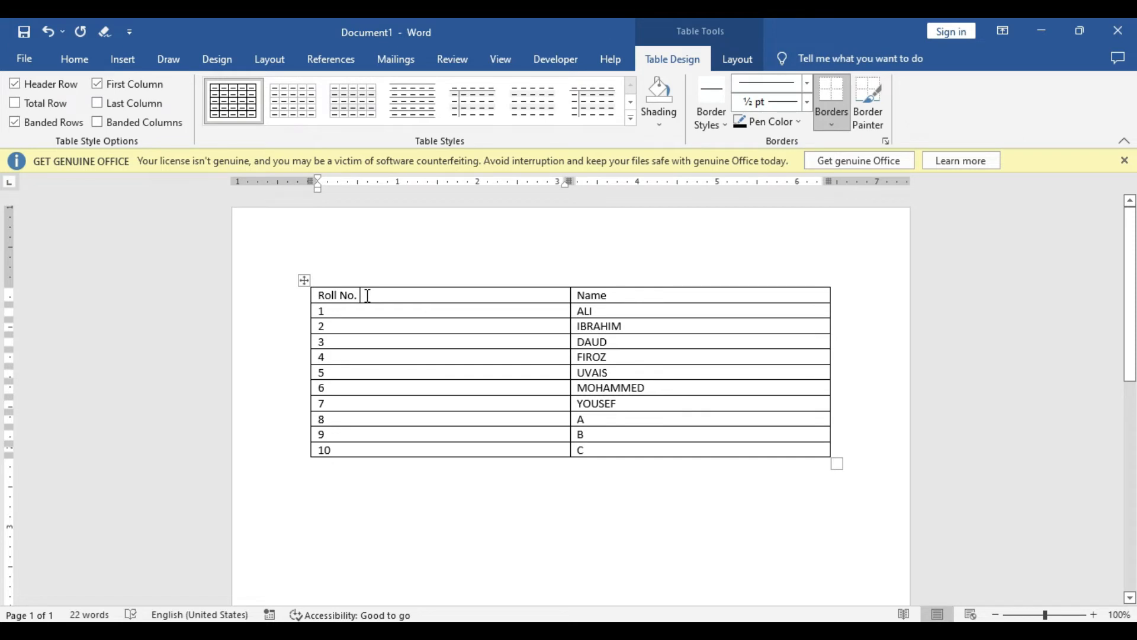
pyautogui.rightClick(367, 295)
pyautogui.moveTo(478, 463)
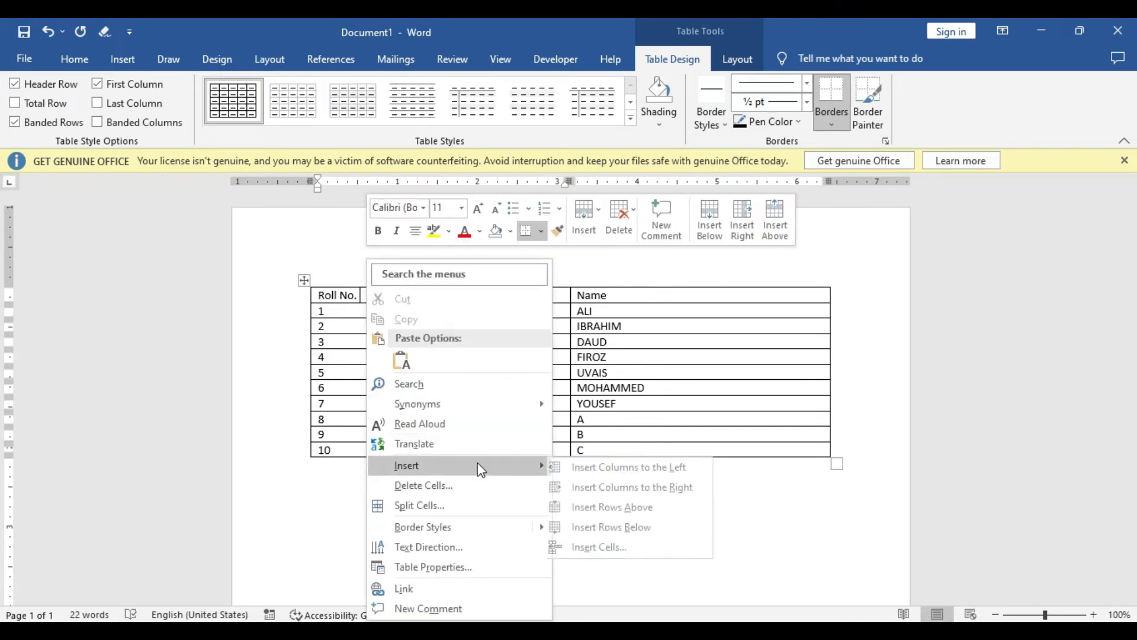
pyautogui.click(615, 508)
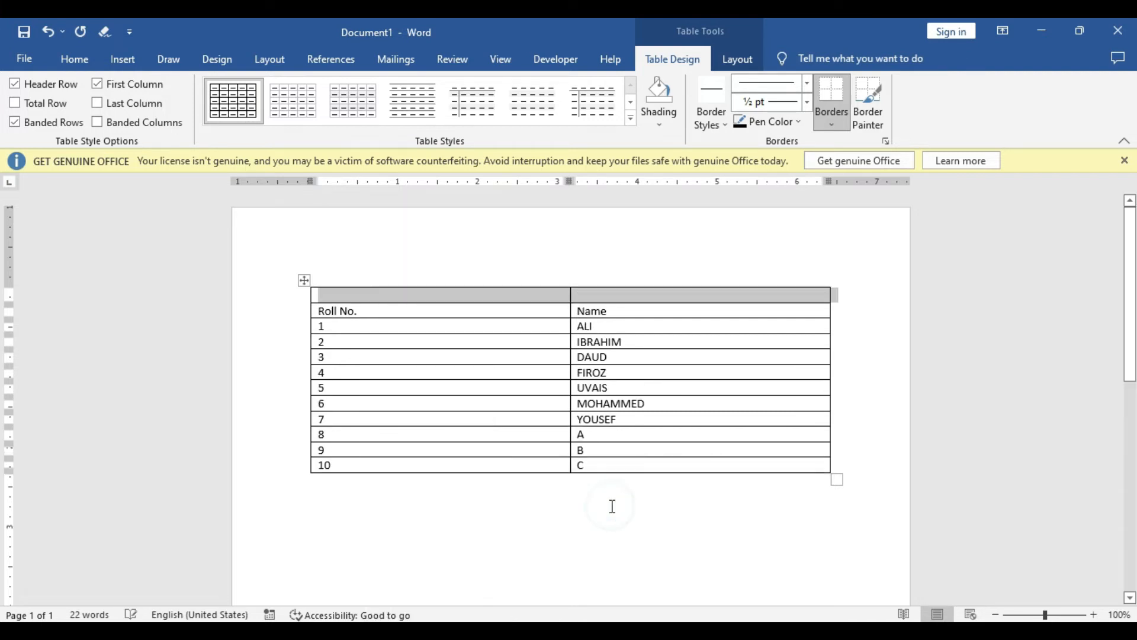
# Merge the two empty cells of the table's top row into one cell
pyautogui.click(523, 304)
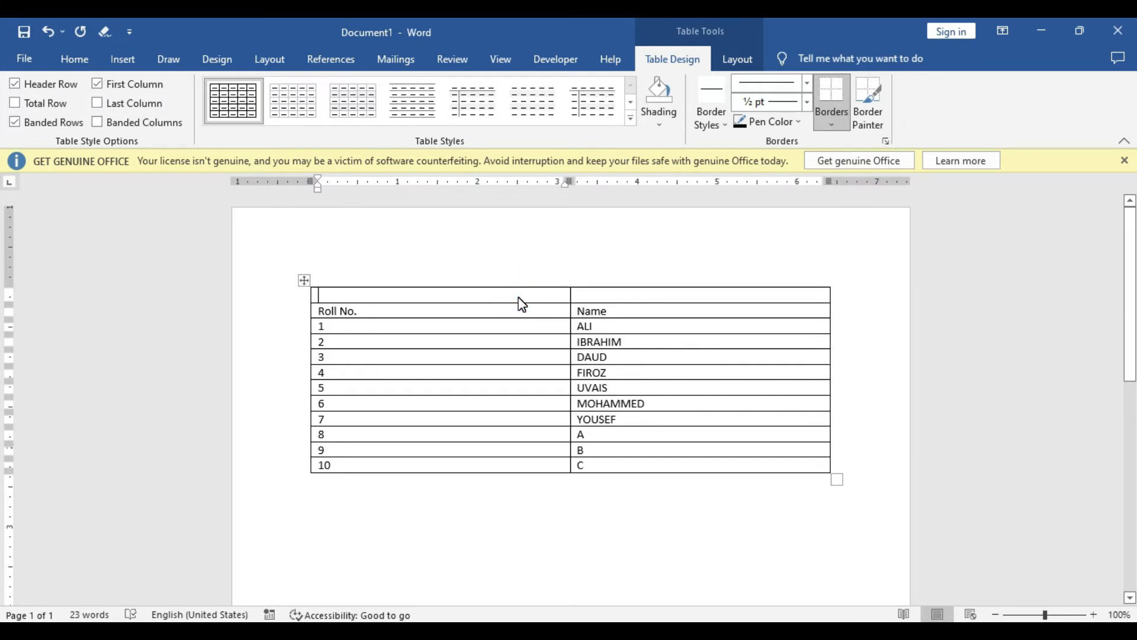
pyautogui.click(569, 294)
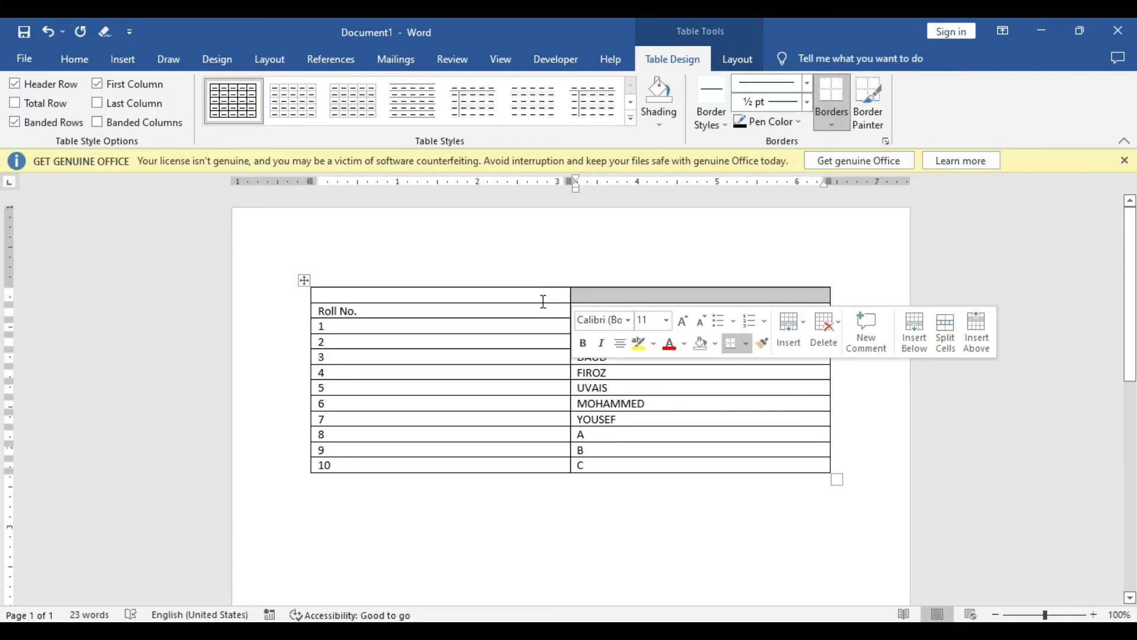
pyautogui.click(452, 294)
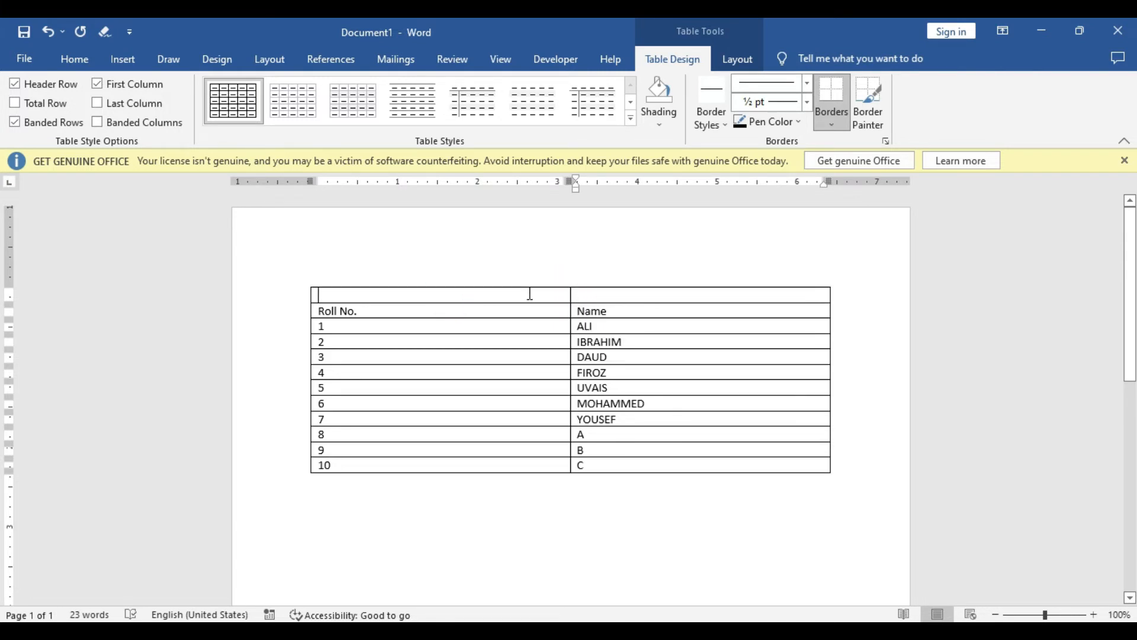
pyautogui.moveTo(524, 294); pyautogui.dragTo(602, 292)
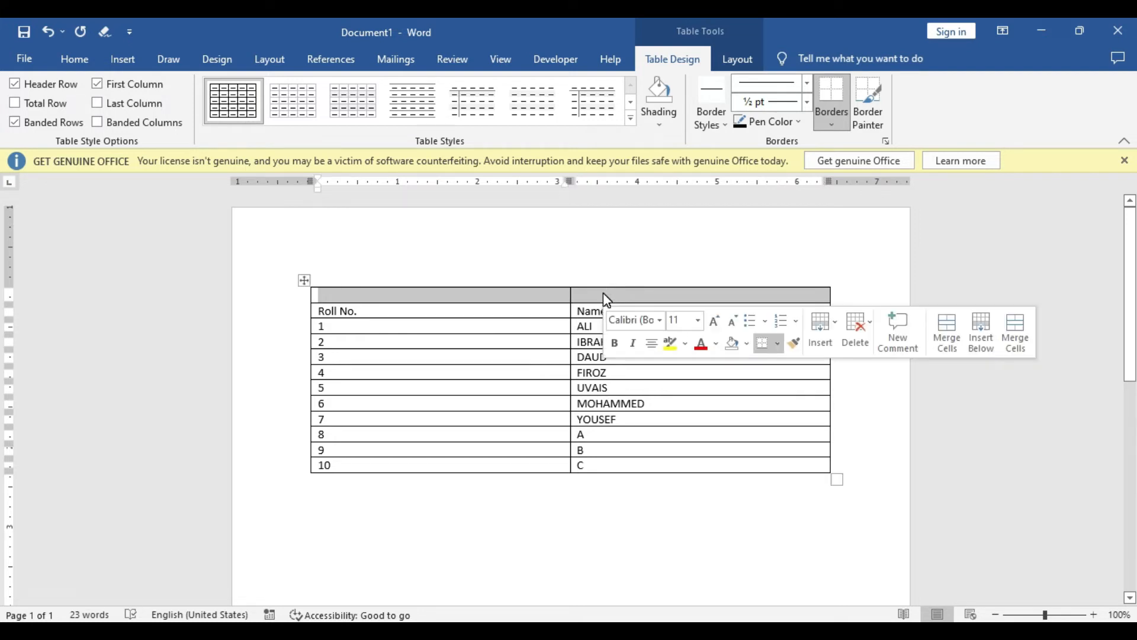
pyautogui.rightClick(526, 301)
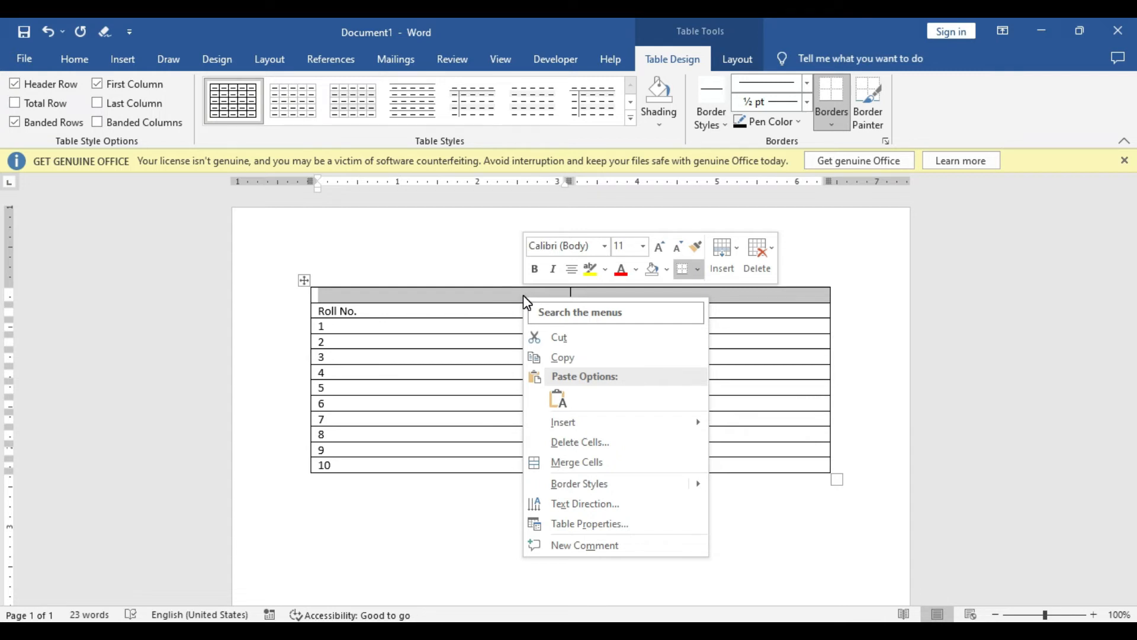
pyautogui.click(582, 467)
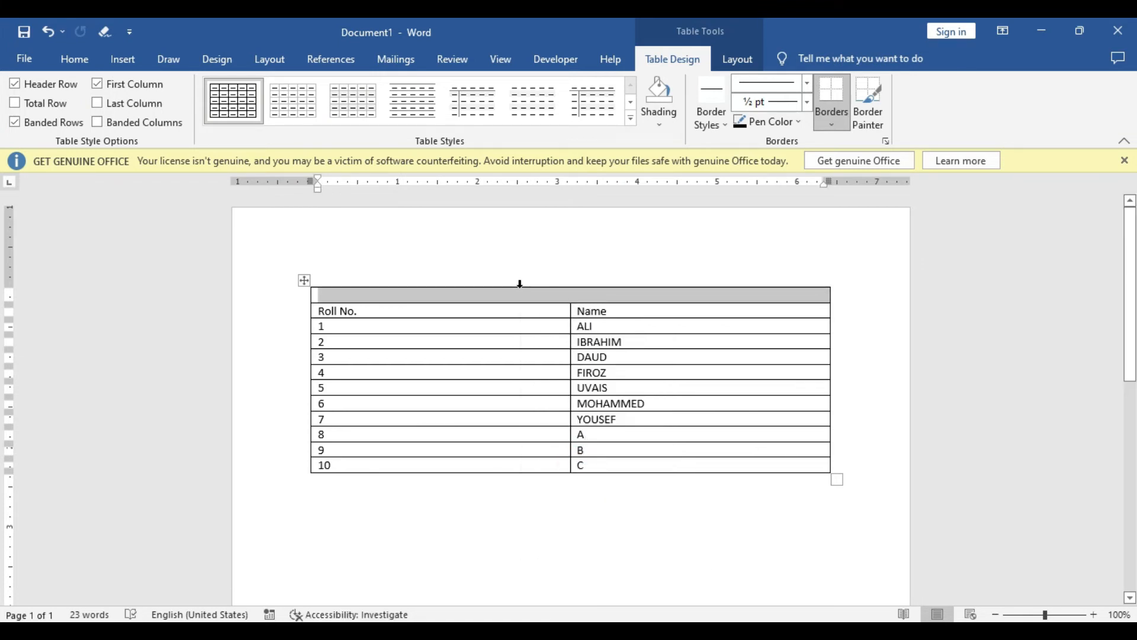
# Enter the heading GRADE 6 in the merged top row and centre it
pyautogui.click(383, 297)
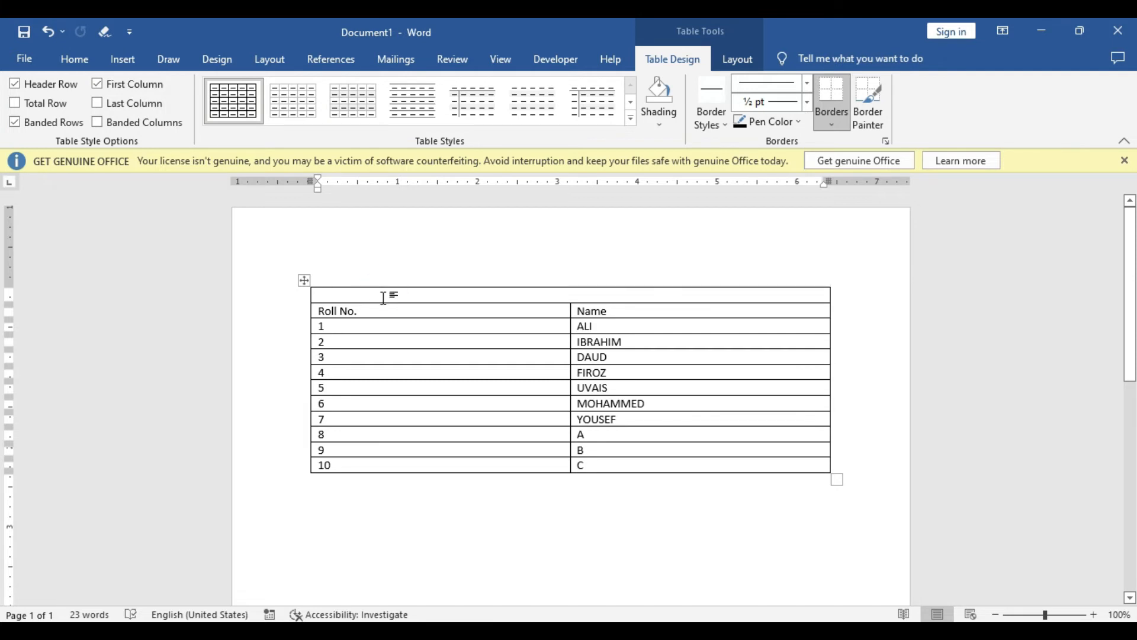
pyautogui.write('GRADE')
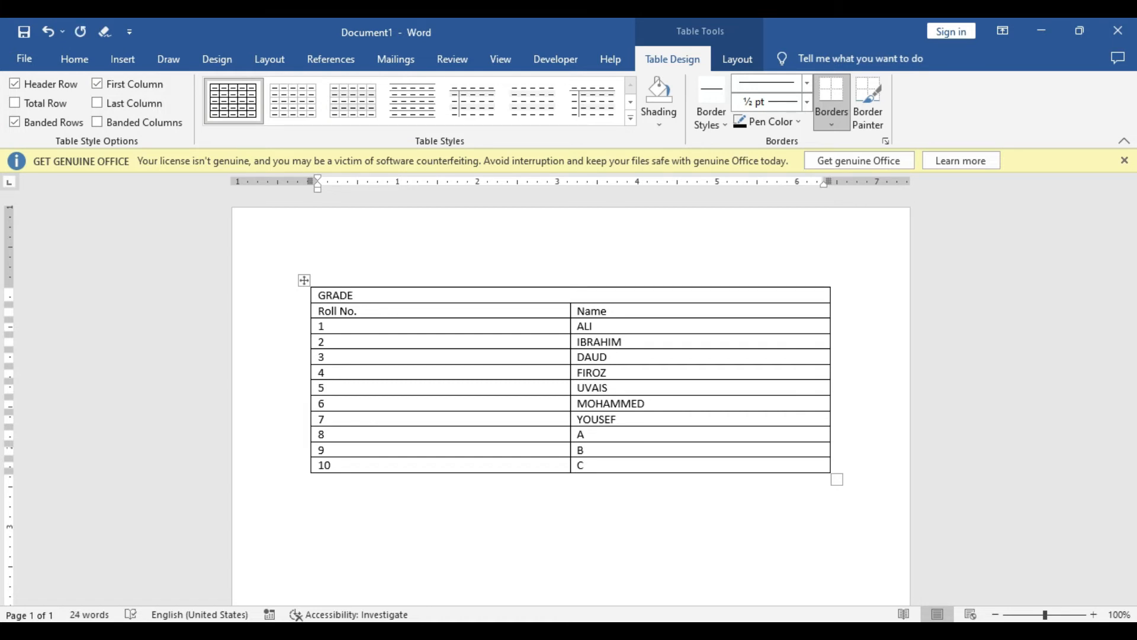
pyautogui.write(' 6')
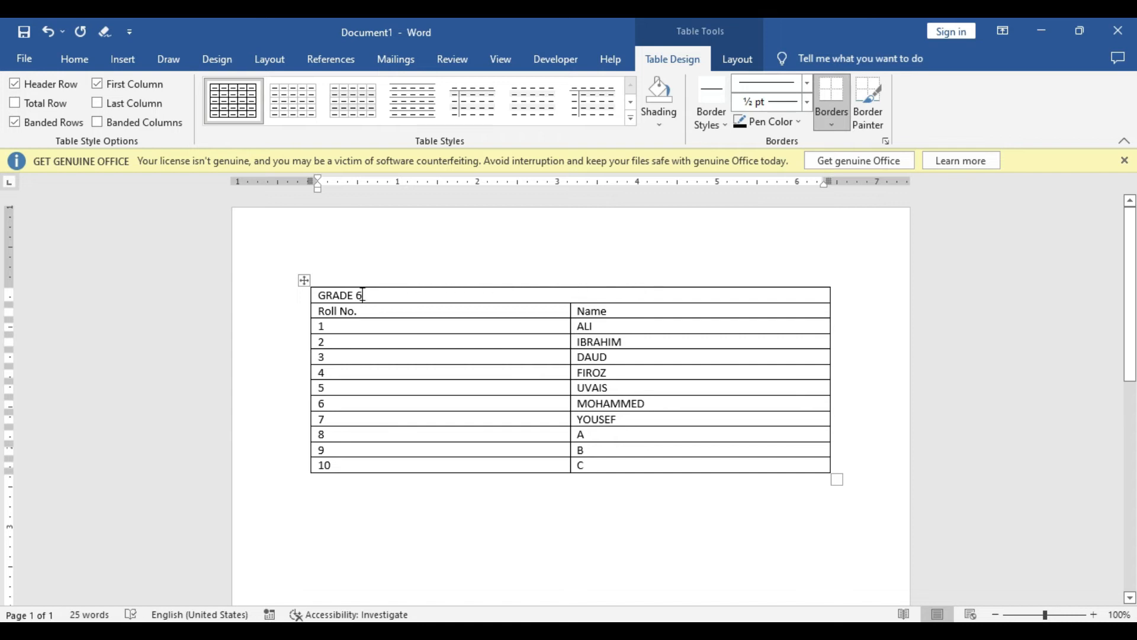
pyautogui.moveTo(362, 294); pyautogui.dragTo(318, 294)
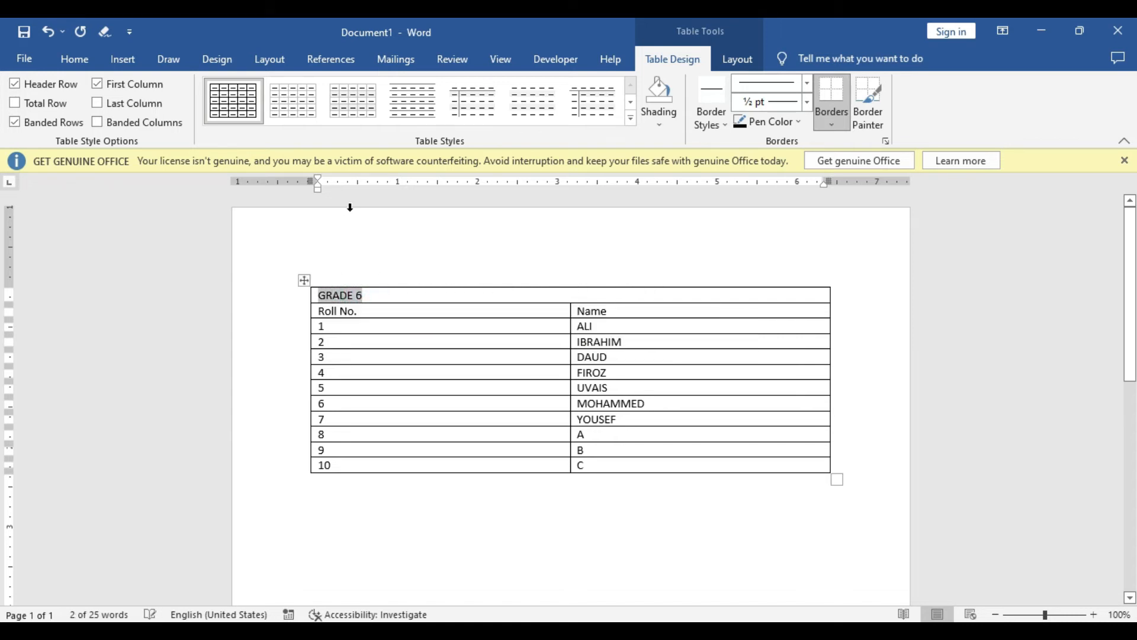
pyautogui.click(76, 58)
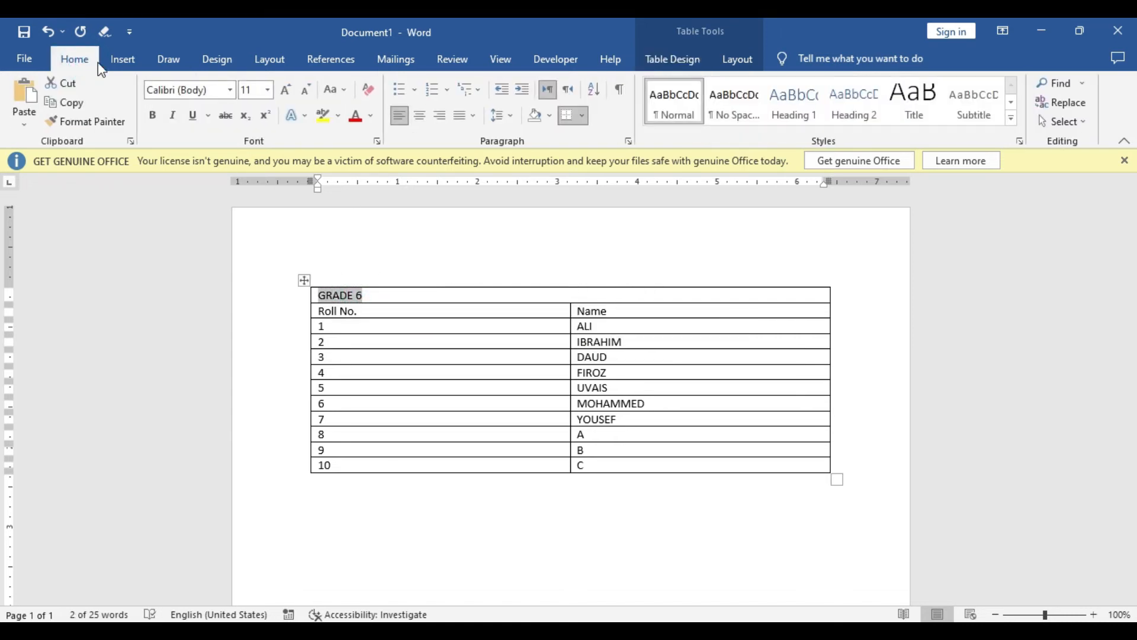
pyautogui.click(420, 116)
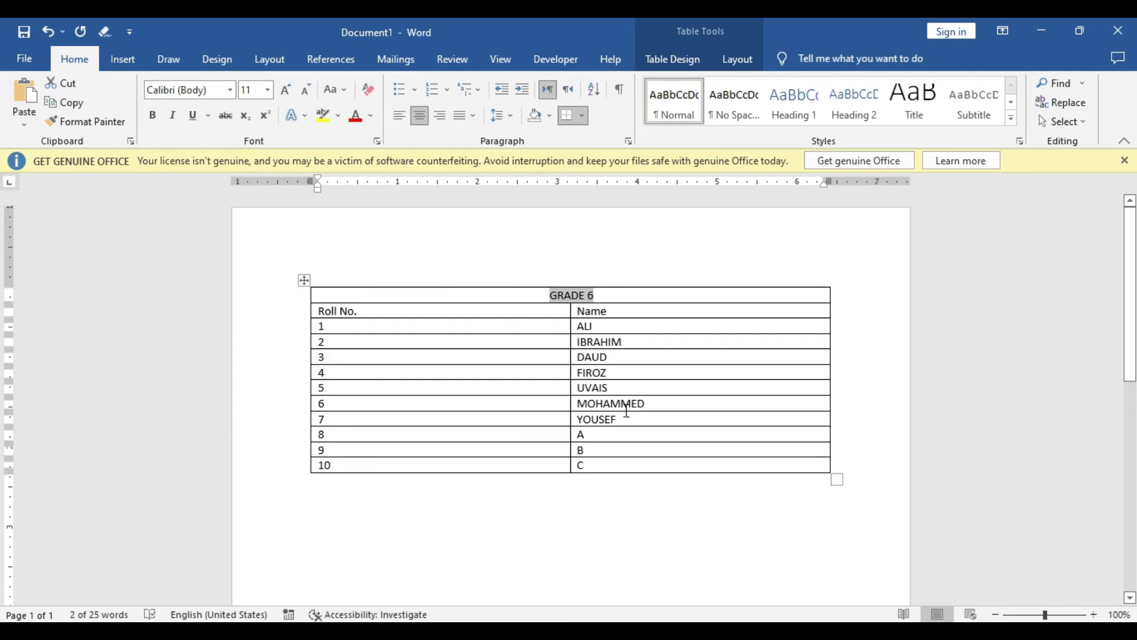
pyautogui.click(622, 407)
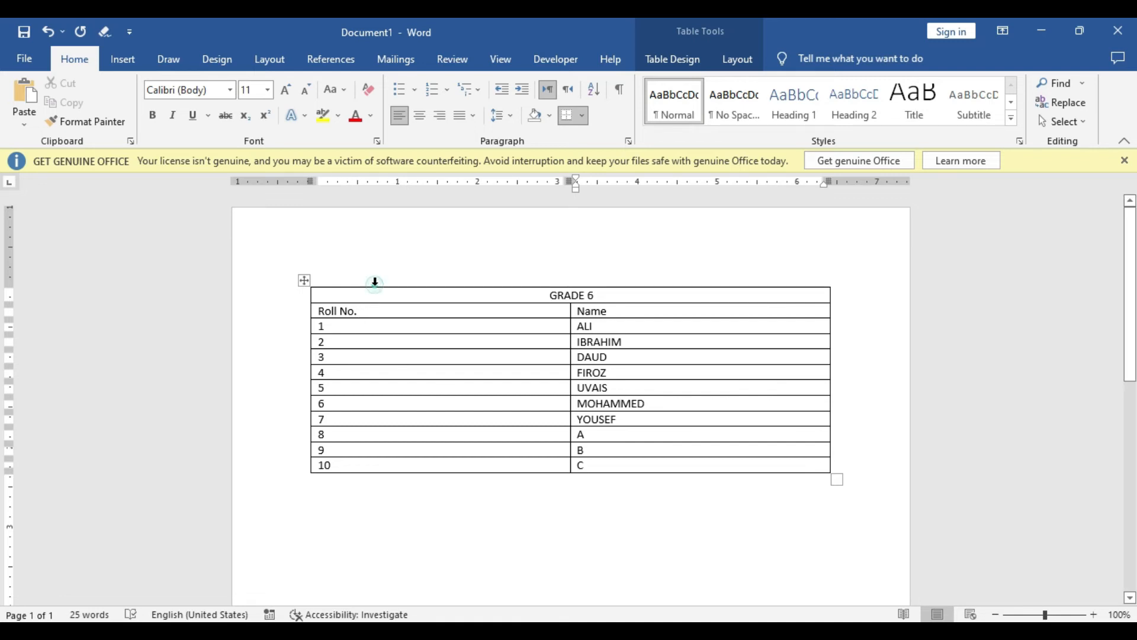
# Insert an empty column to the right of the Roll No. column, starting from the cells below the GRADE 6 heading
pyautogui.click(375, 284)
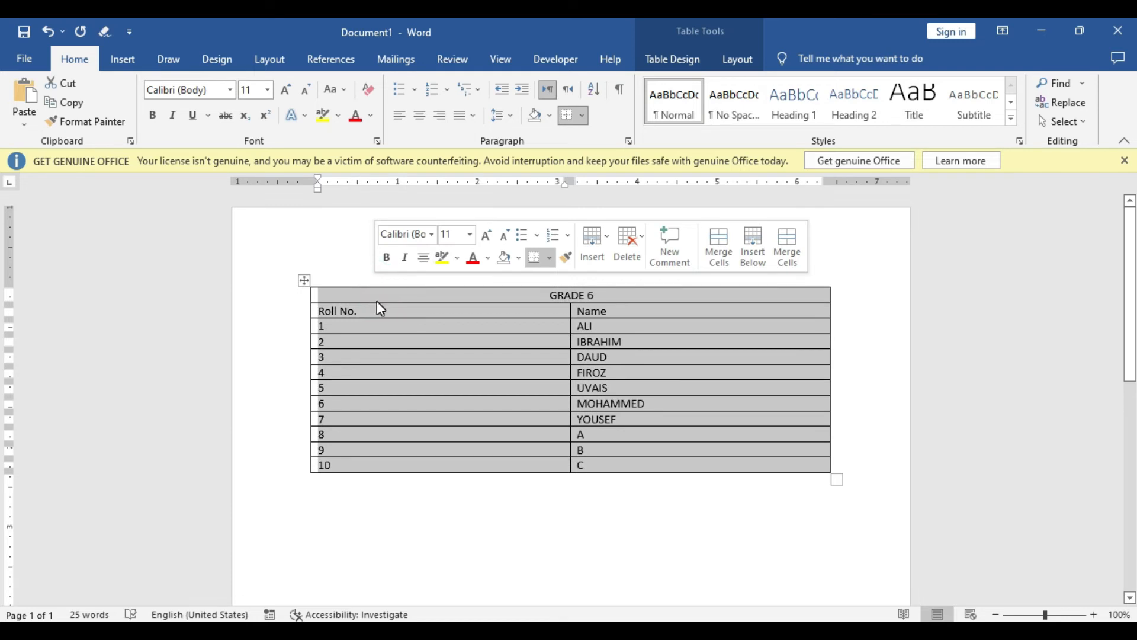
pyautogui.click(377, 301)
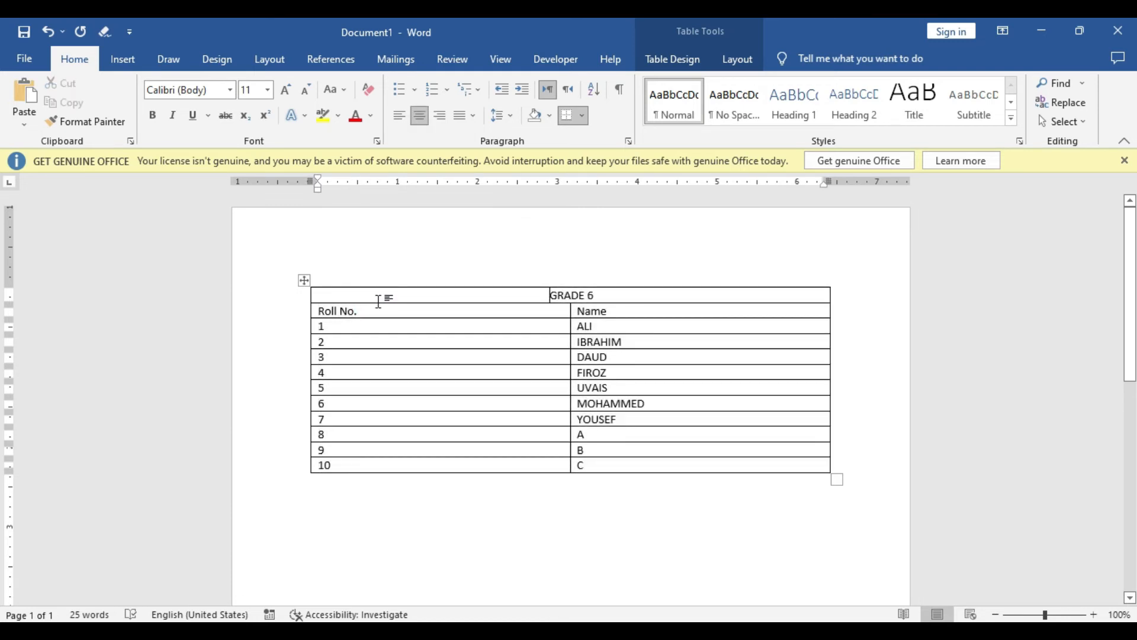
pyautogui.moveTo(381, 309); pyautogui.dragTo(400, 470)
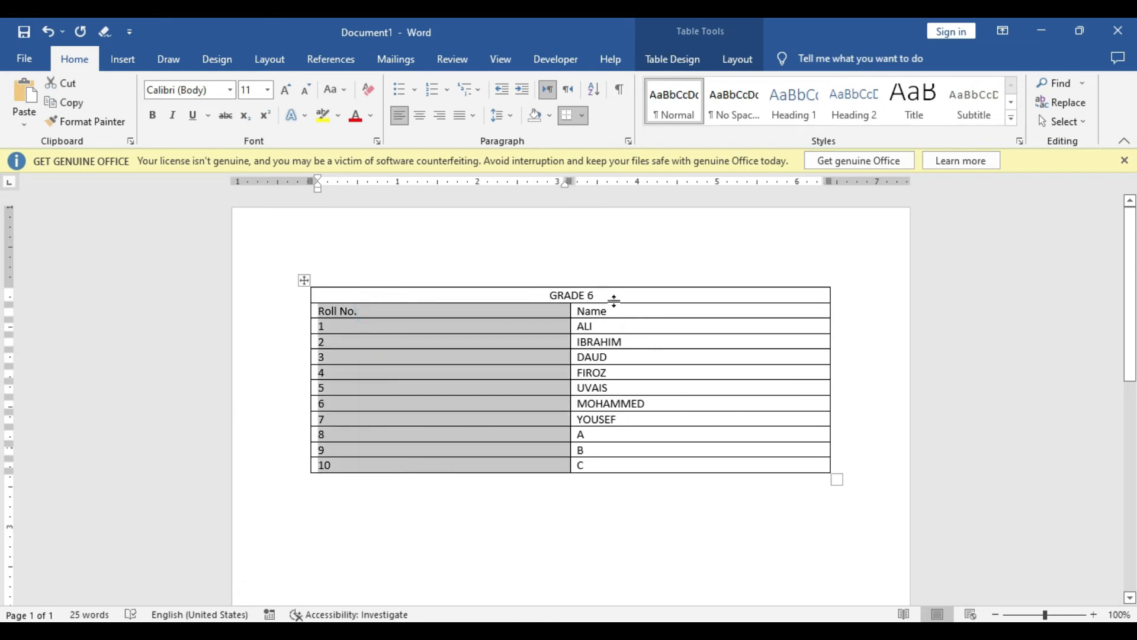
pyautogui.moveTo(630, 309); pyautogui.dragTo(647, 465)
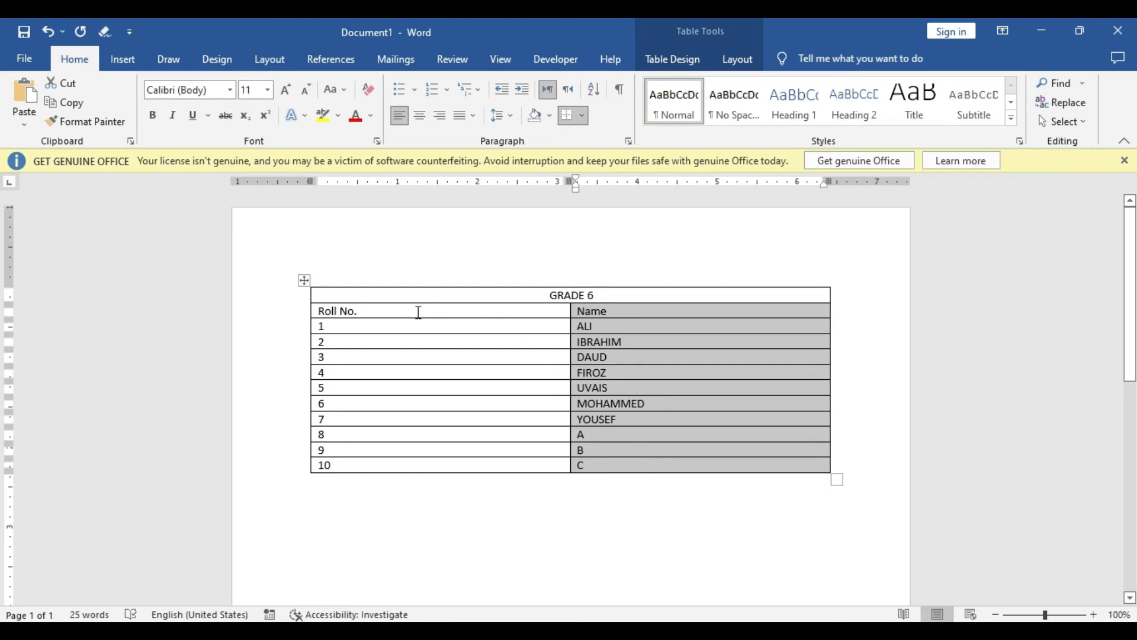
pyautogui.click(419, 311)
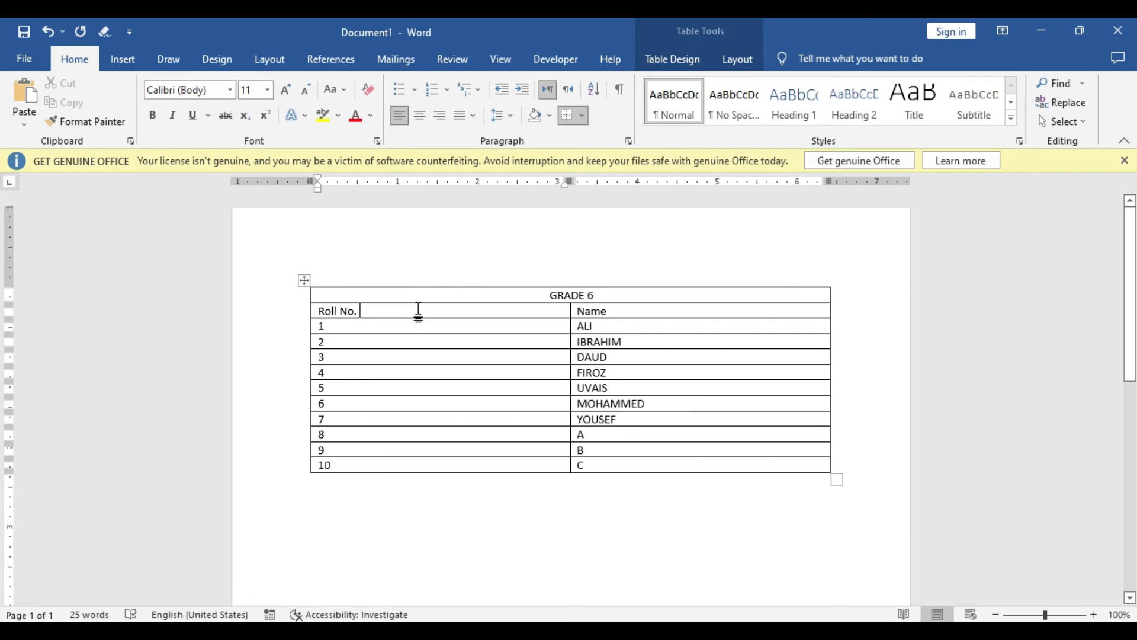
pyautogui.moveTo(419, 309); pyautogui.dragTo(414, 466)
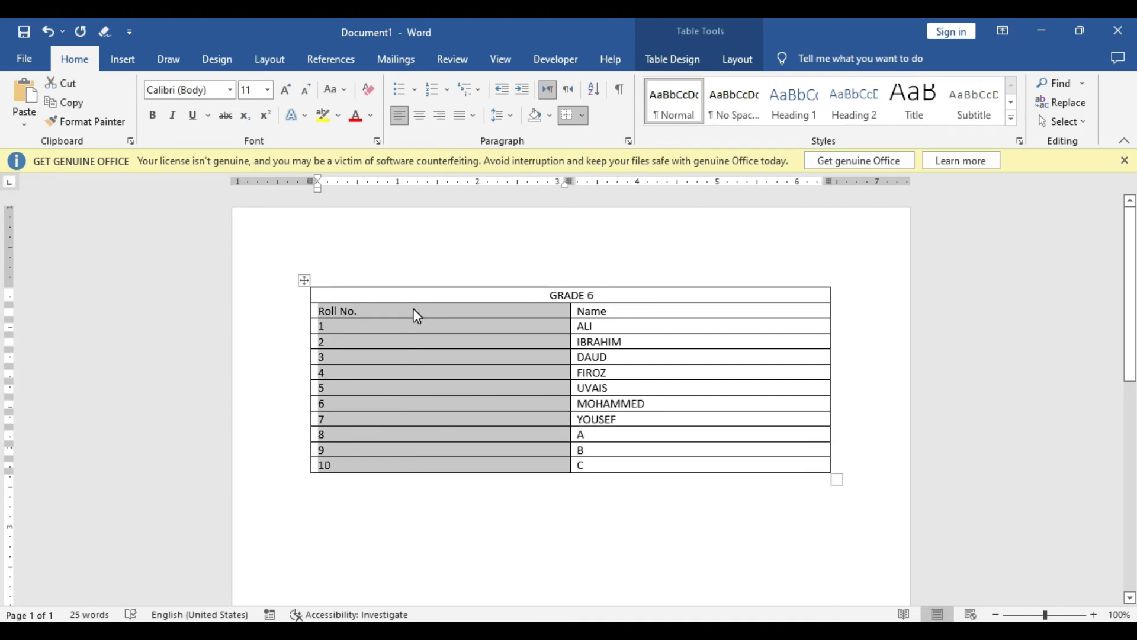
pyautogui.rightClick(414, 309)
pyautogui.moveTo(501, 441)
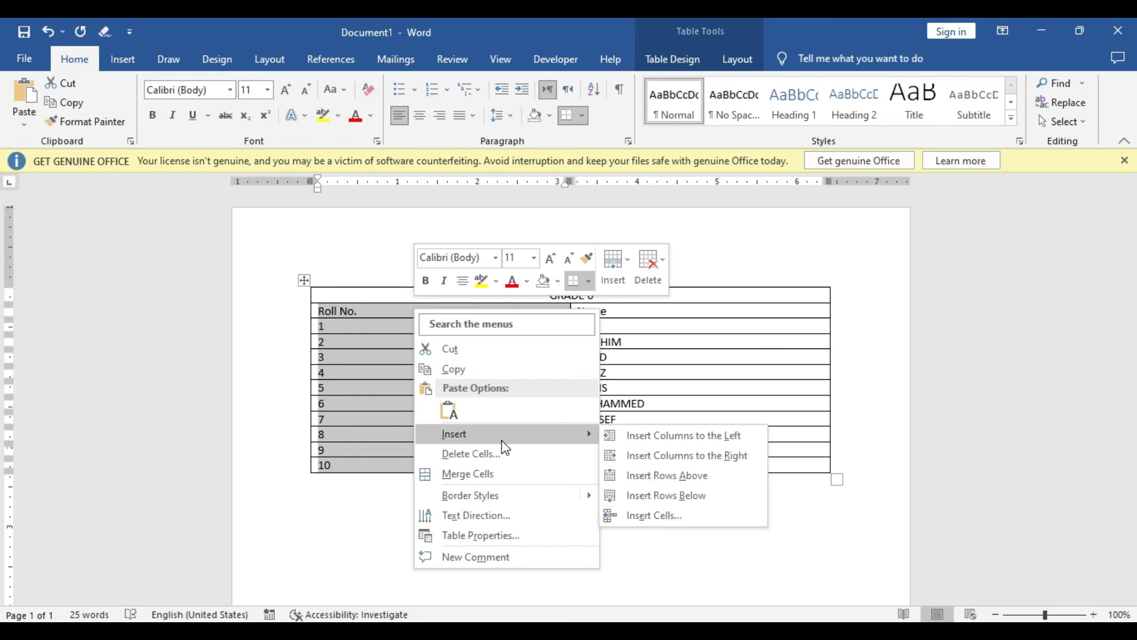
pyautogui.click(673, 442)
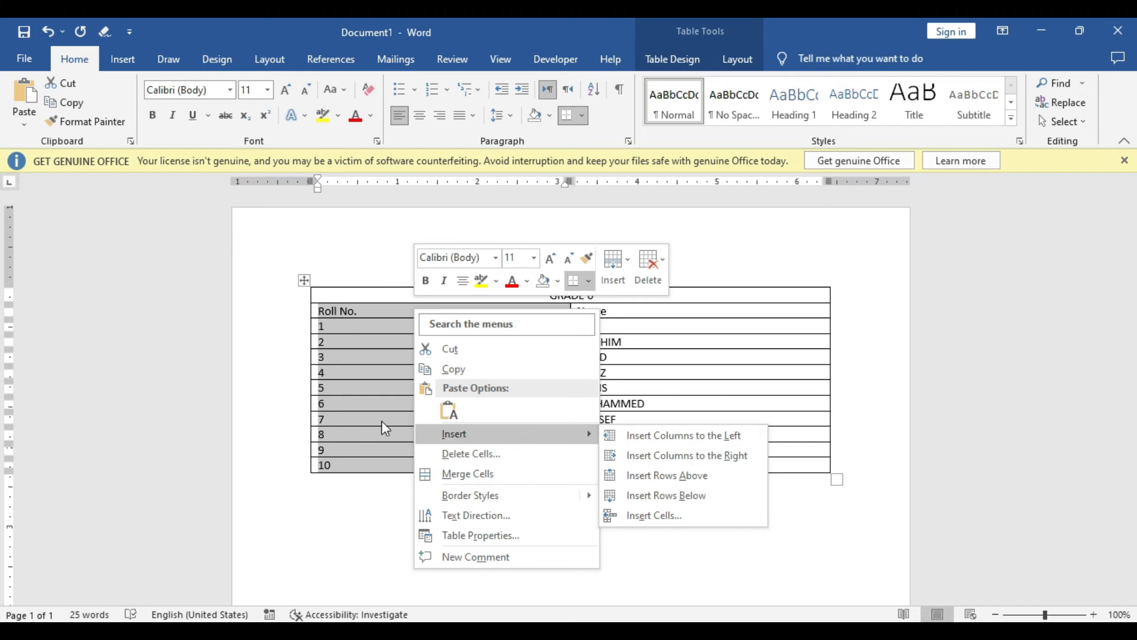
pyautogui.click(672, 459)
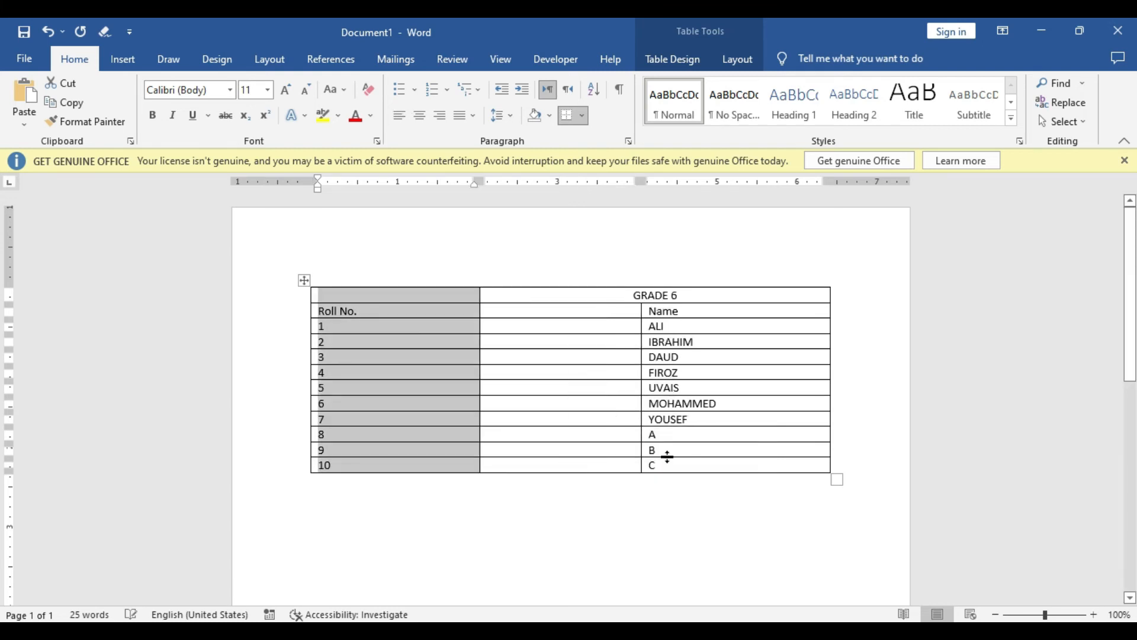
# Label the new column between Roll No. and Name as ID NUMBER
pyautogui.click(539, 310)
pyautogui.write('ID NU')
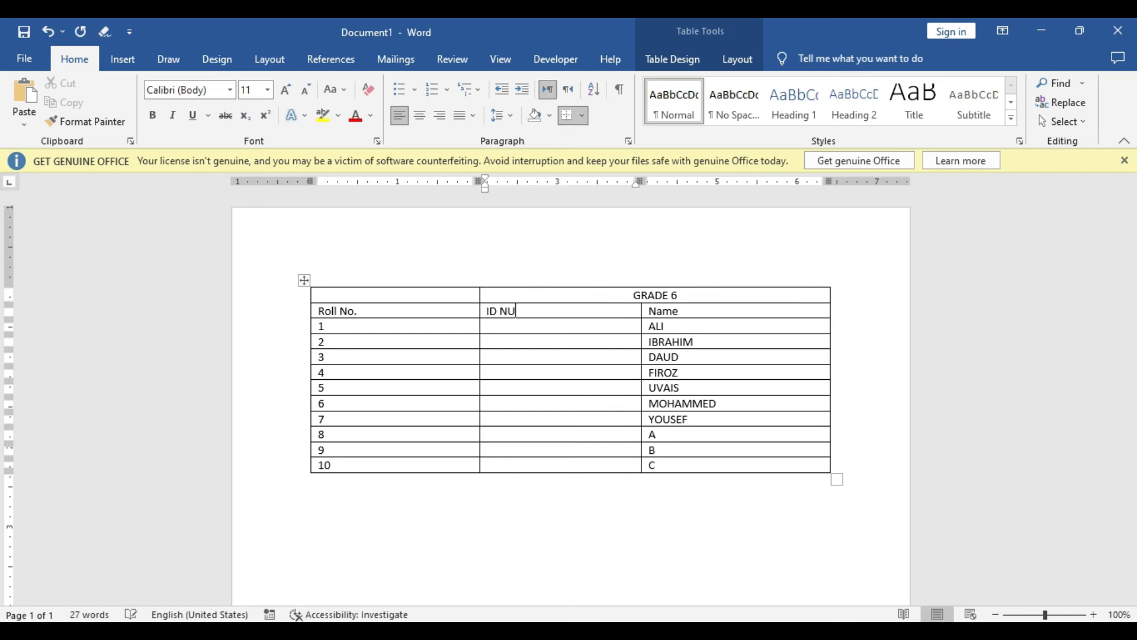
pyautogui.write('MBET')
pyautogui.press('BackSpace')
pyautogui.write('R')
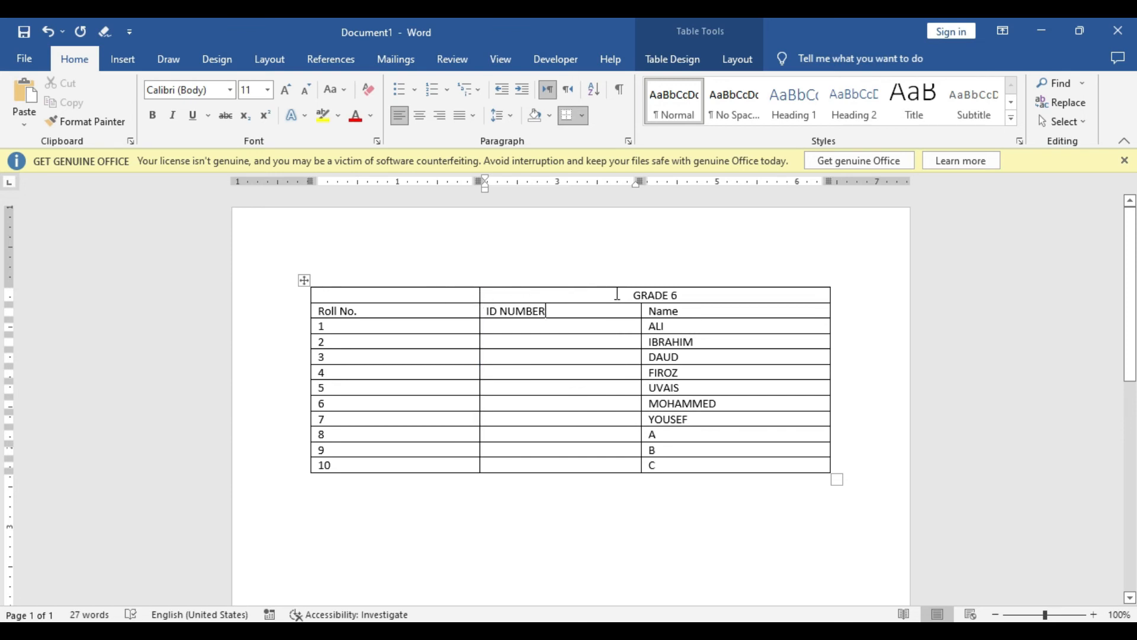
# Merge the empty top-row cell with the GRADE 6 cell so the heading spans all three columns
pyautogui.moveTo(699, 295); pyautogui.dragTo(432, 303)
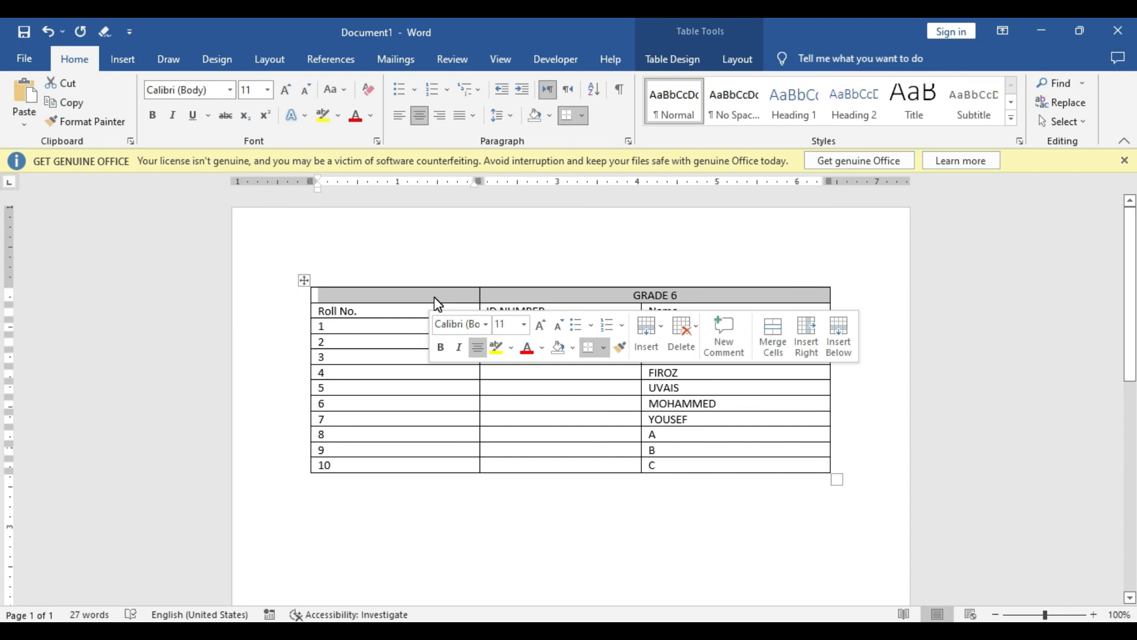
pyautogui.click(766, 337)
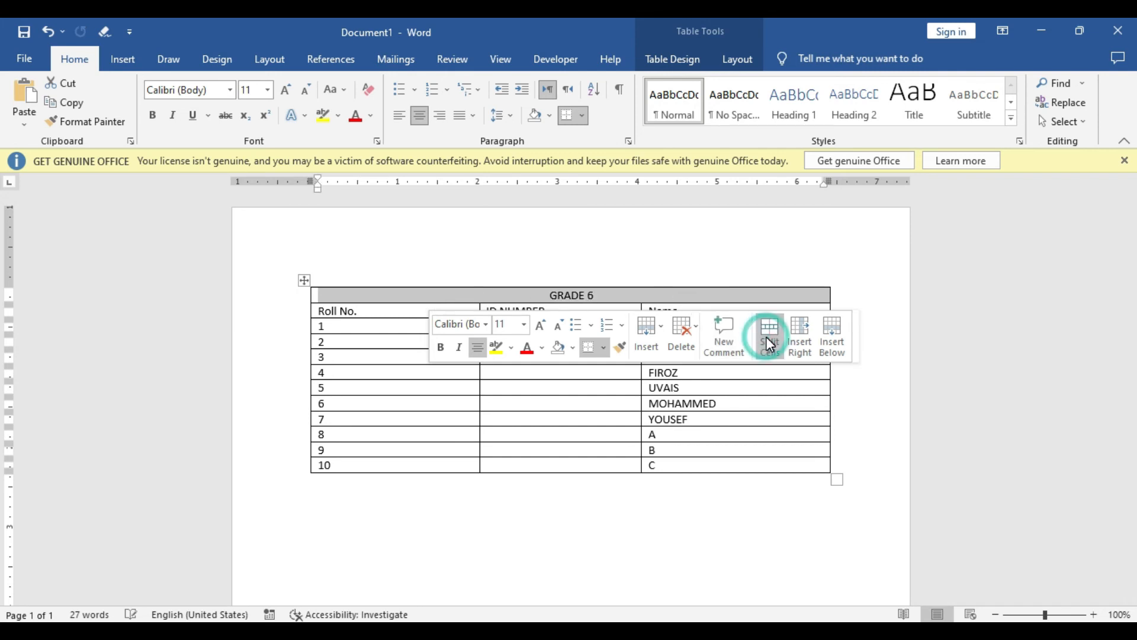
pyautogui.click(551, 294)
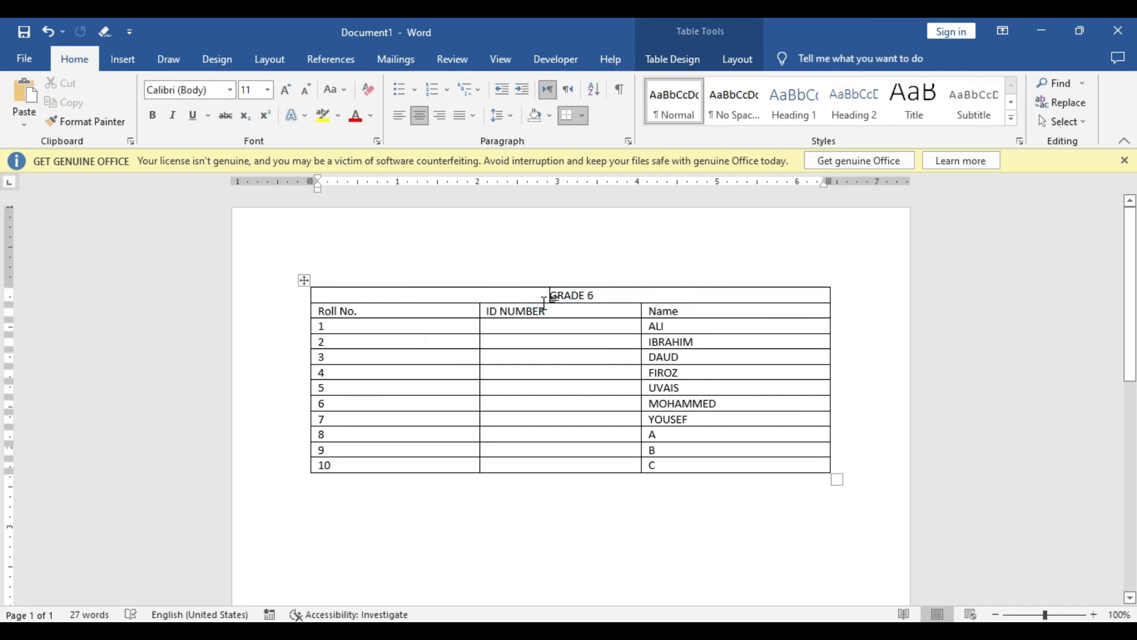
pyautogui.click(522, 326)
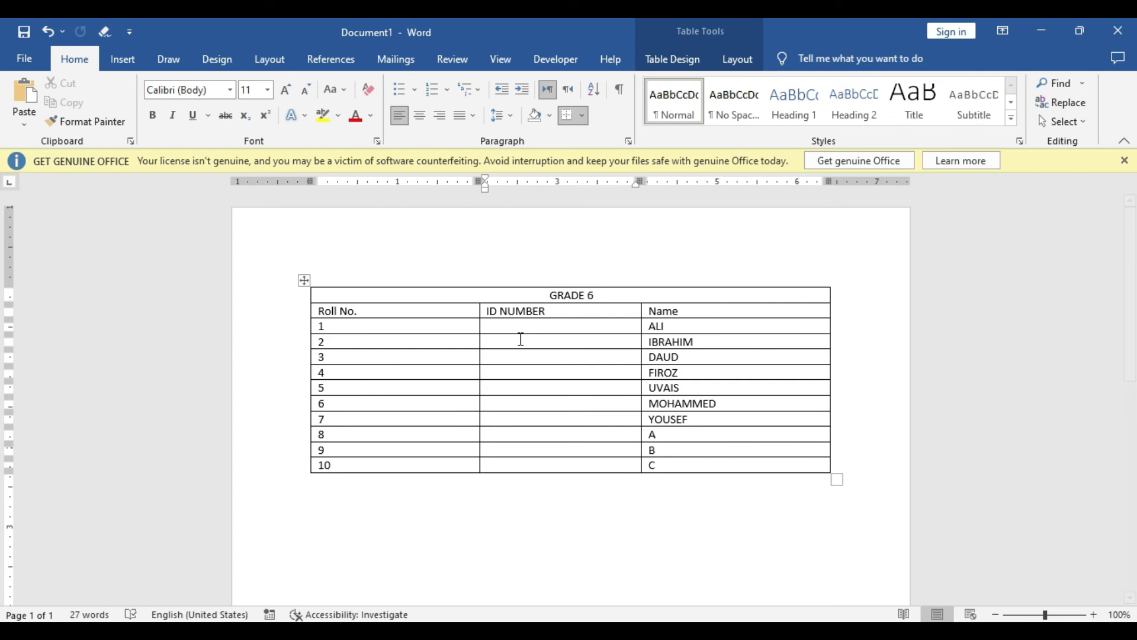
# Delete the entire table row for roll number 6
pyautogui.moveTo(344, 403); pyautogui.dragTo(696, 405)
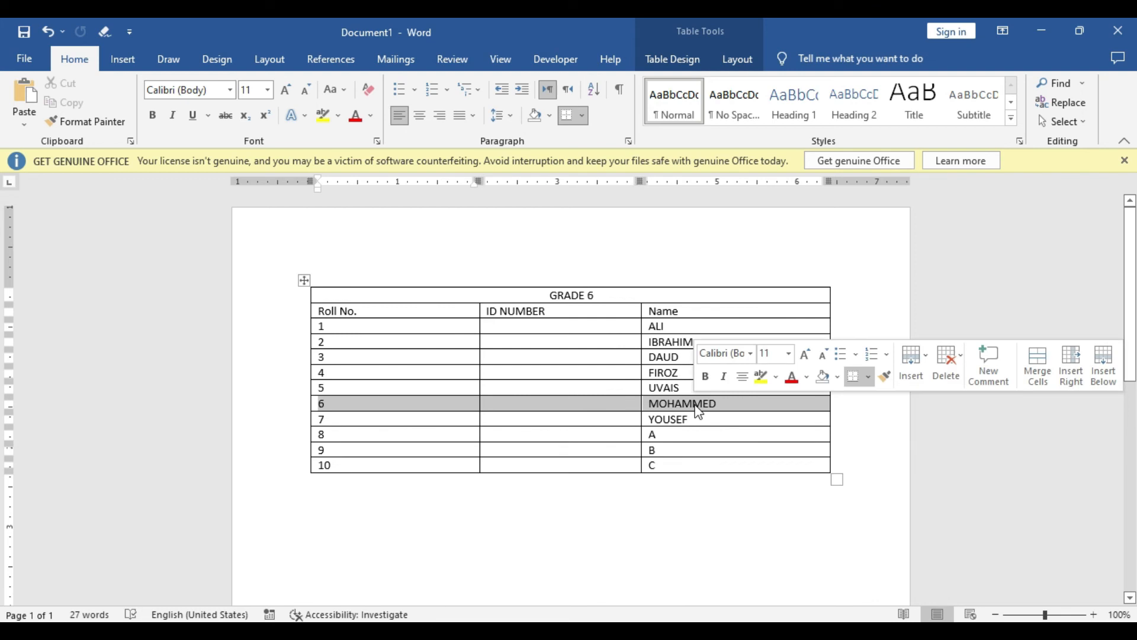
pyautogui.rightClick(372, 400)
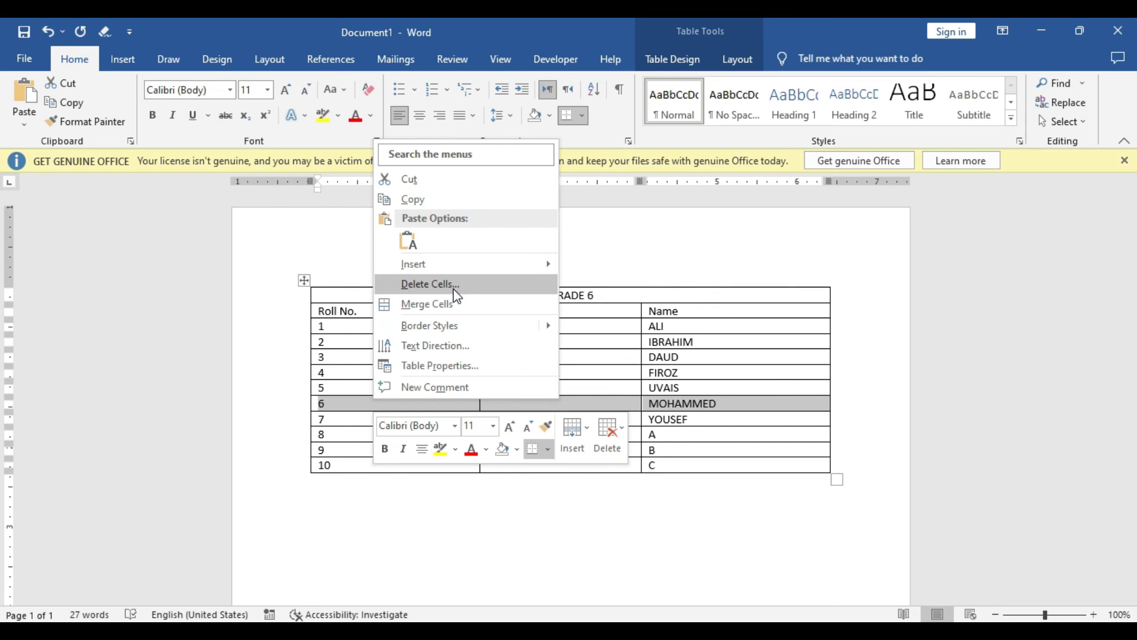
pyautogui.click(125, 65)
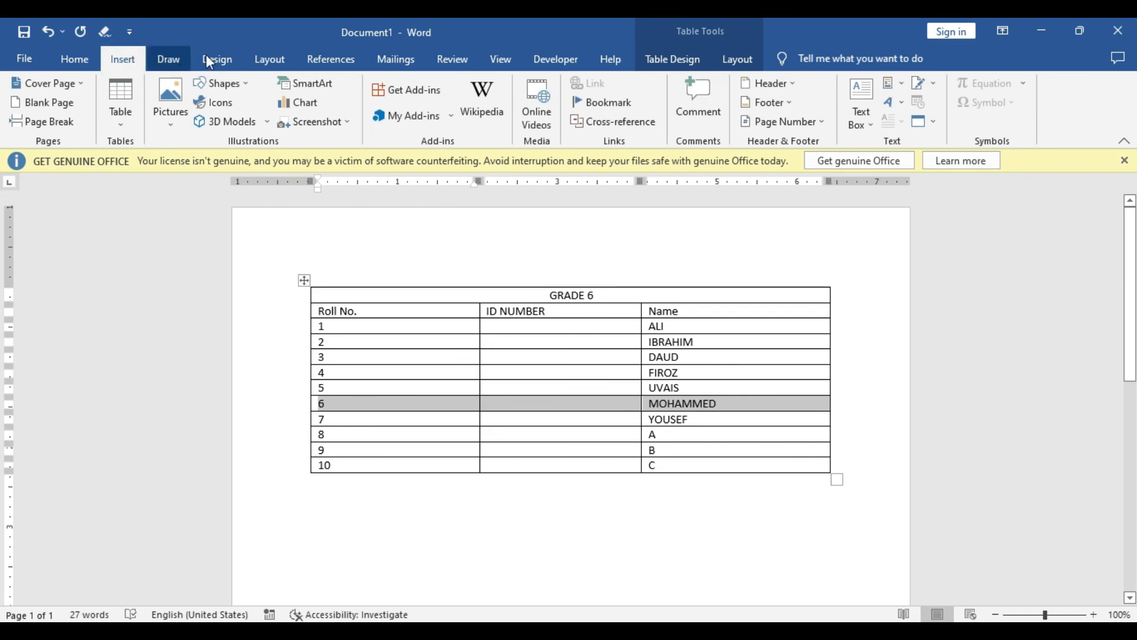
pyautogui.click(681, 64)
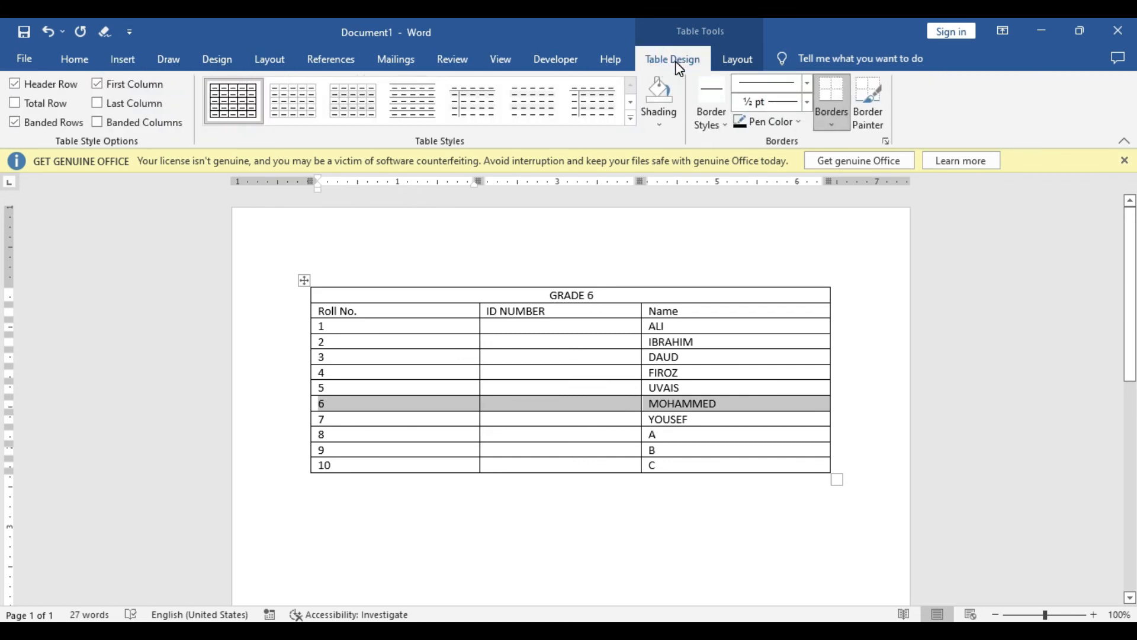
pyautogui.click(746, 55)
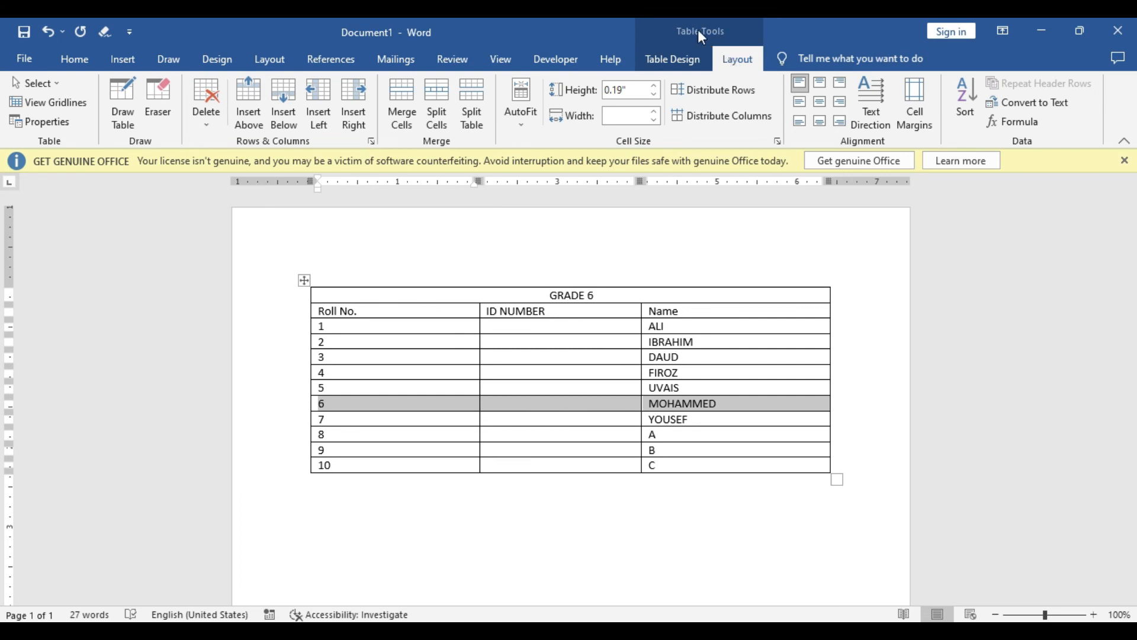
pyautogui.click(199, 119)
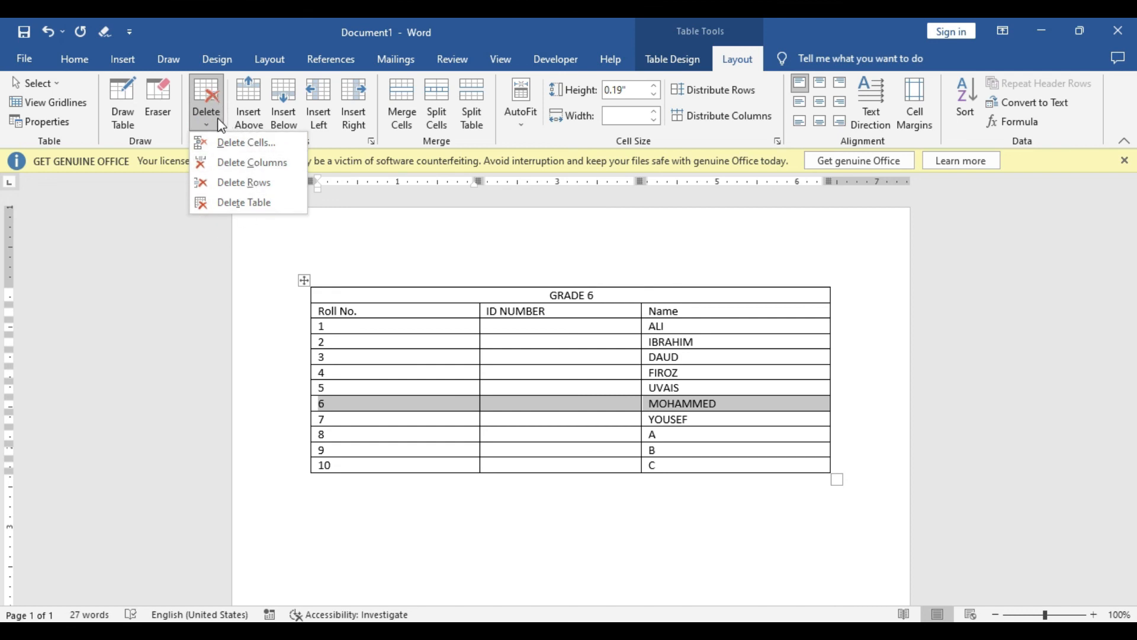
pyautogui.click(258, 185)
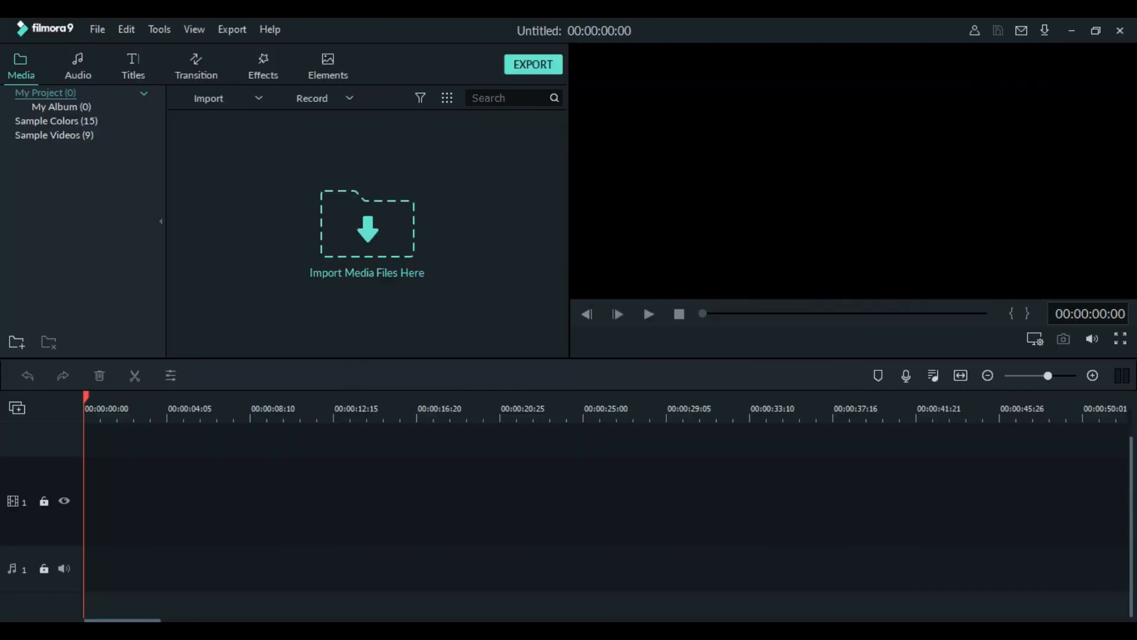
pyautogui.click(349, 97)
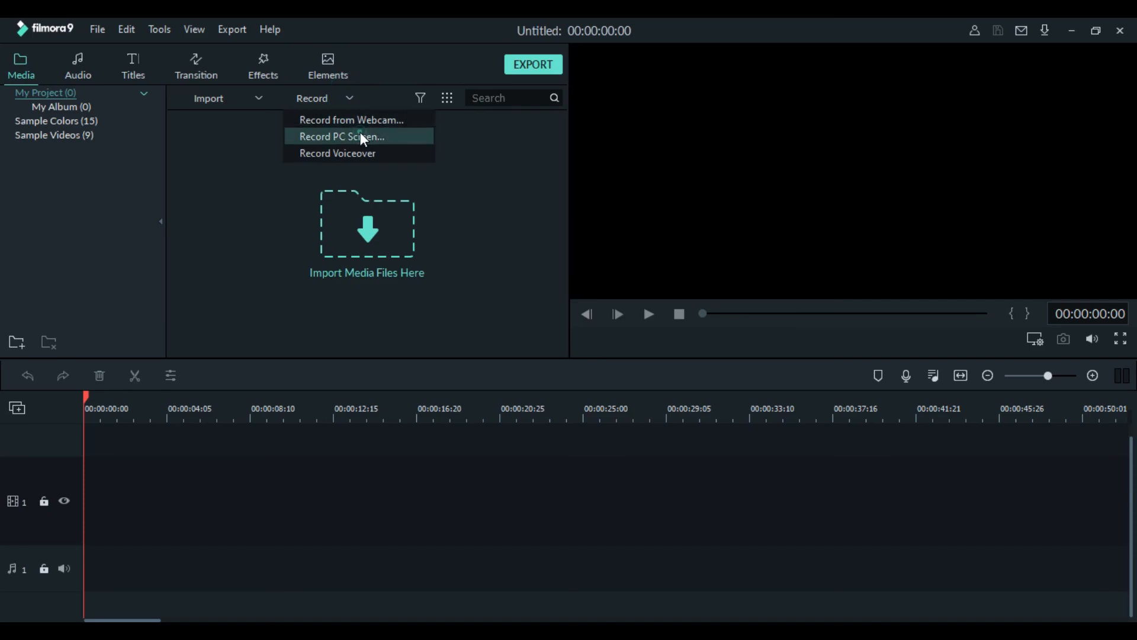